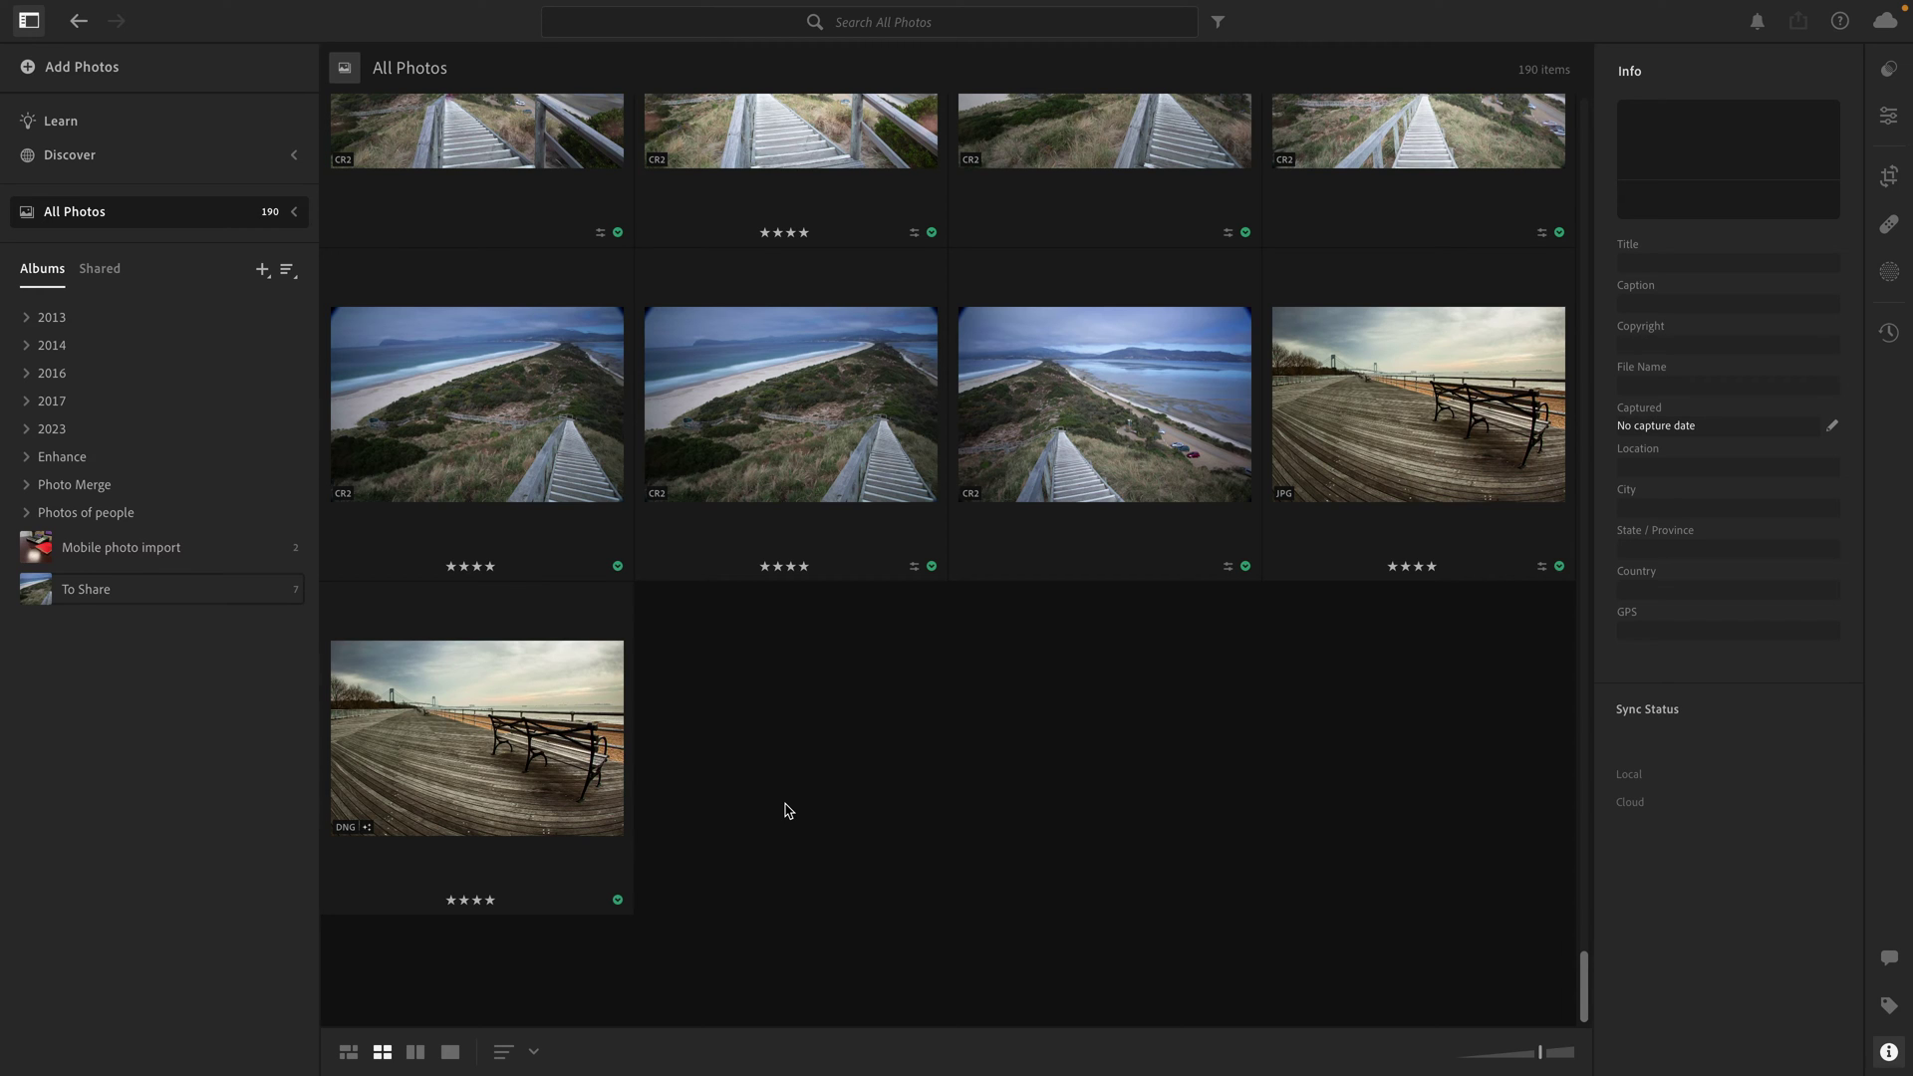
Select the seven beach-stair photos and group them into one stack
scroll(787, 810, up, 3)
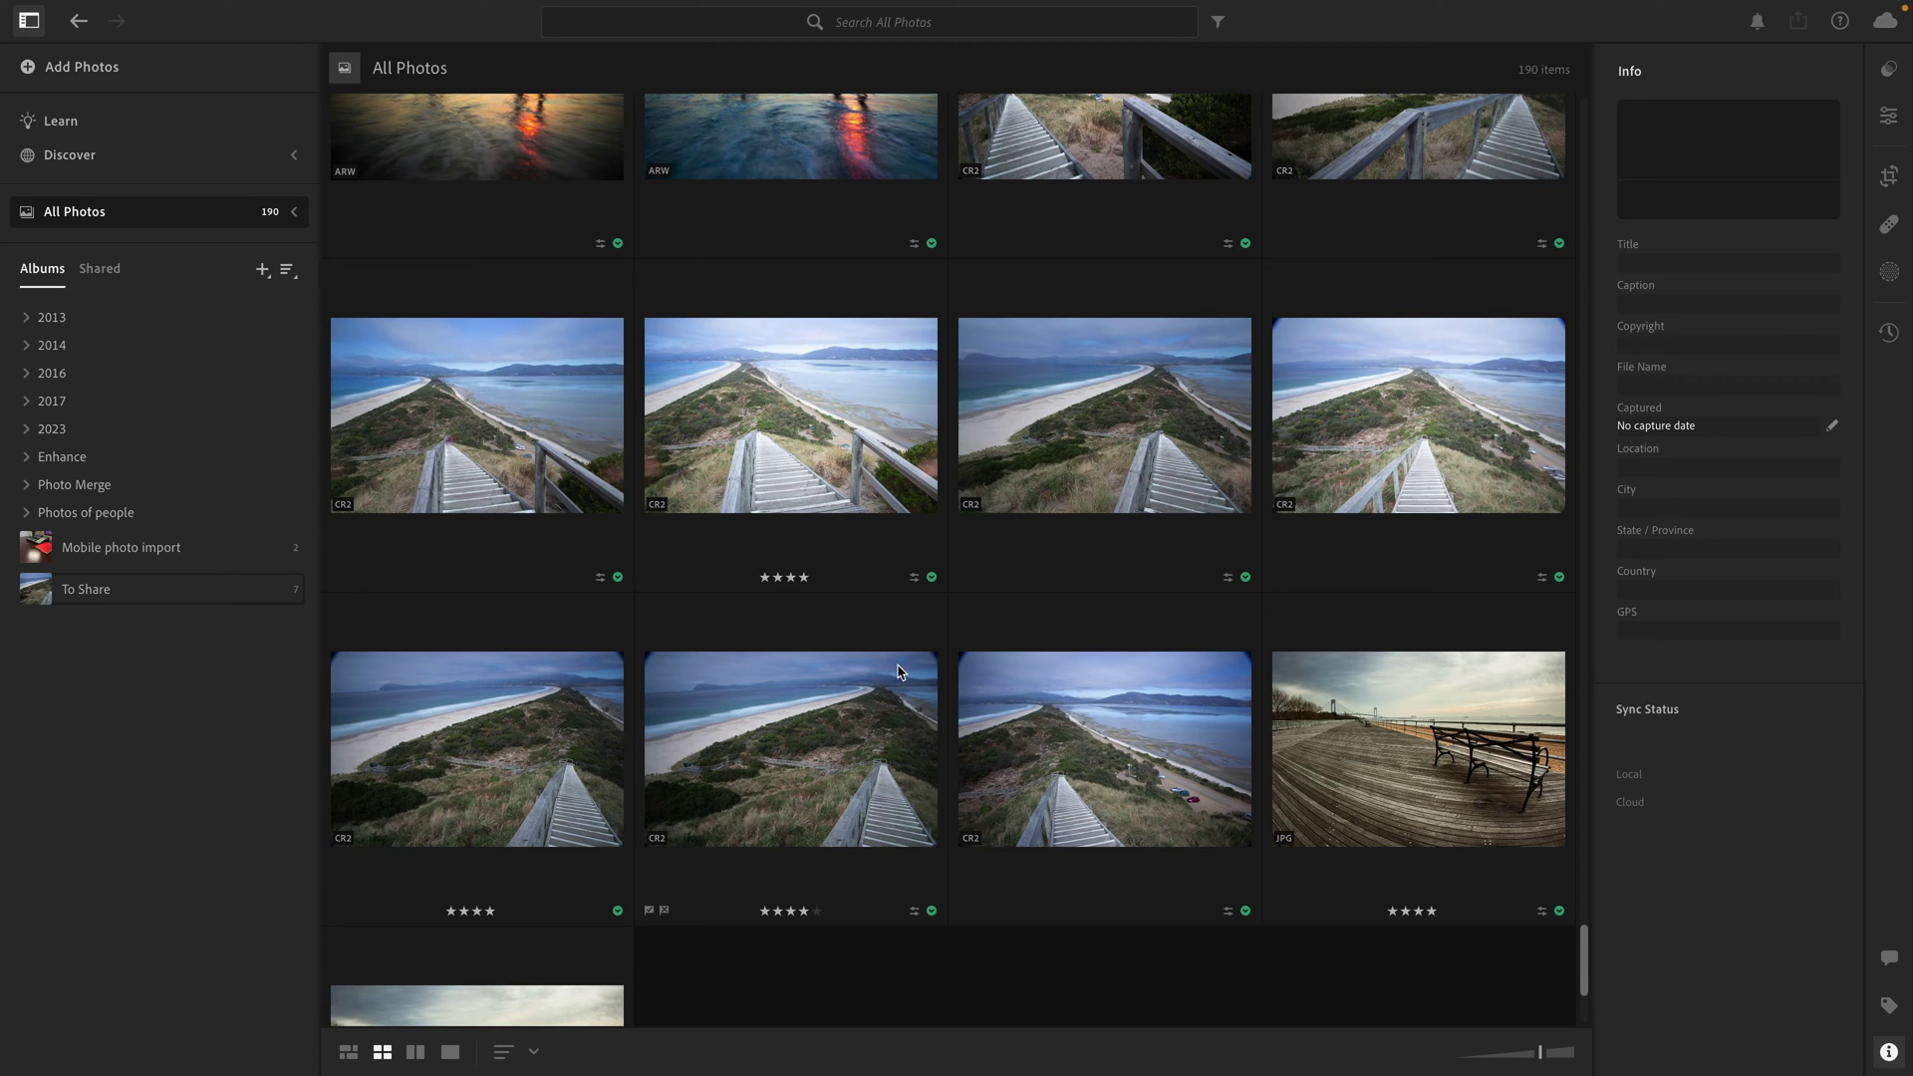
click(543, 483)
shift+click(1120, 713)
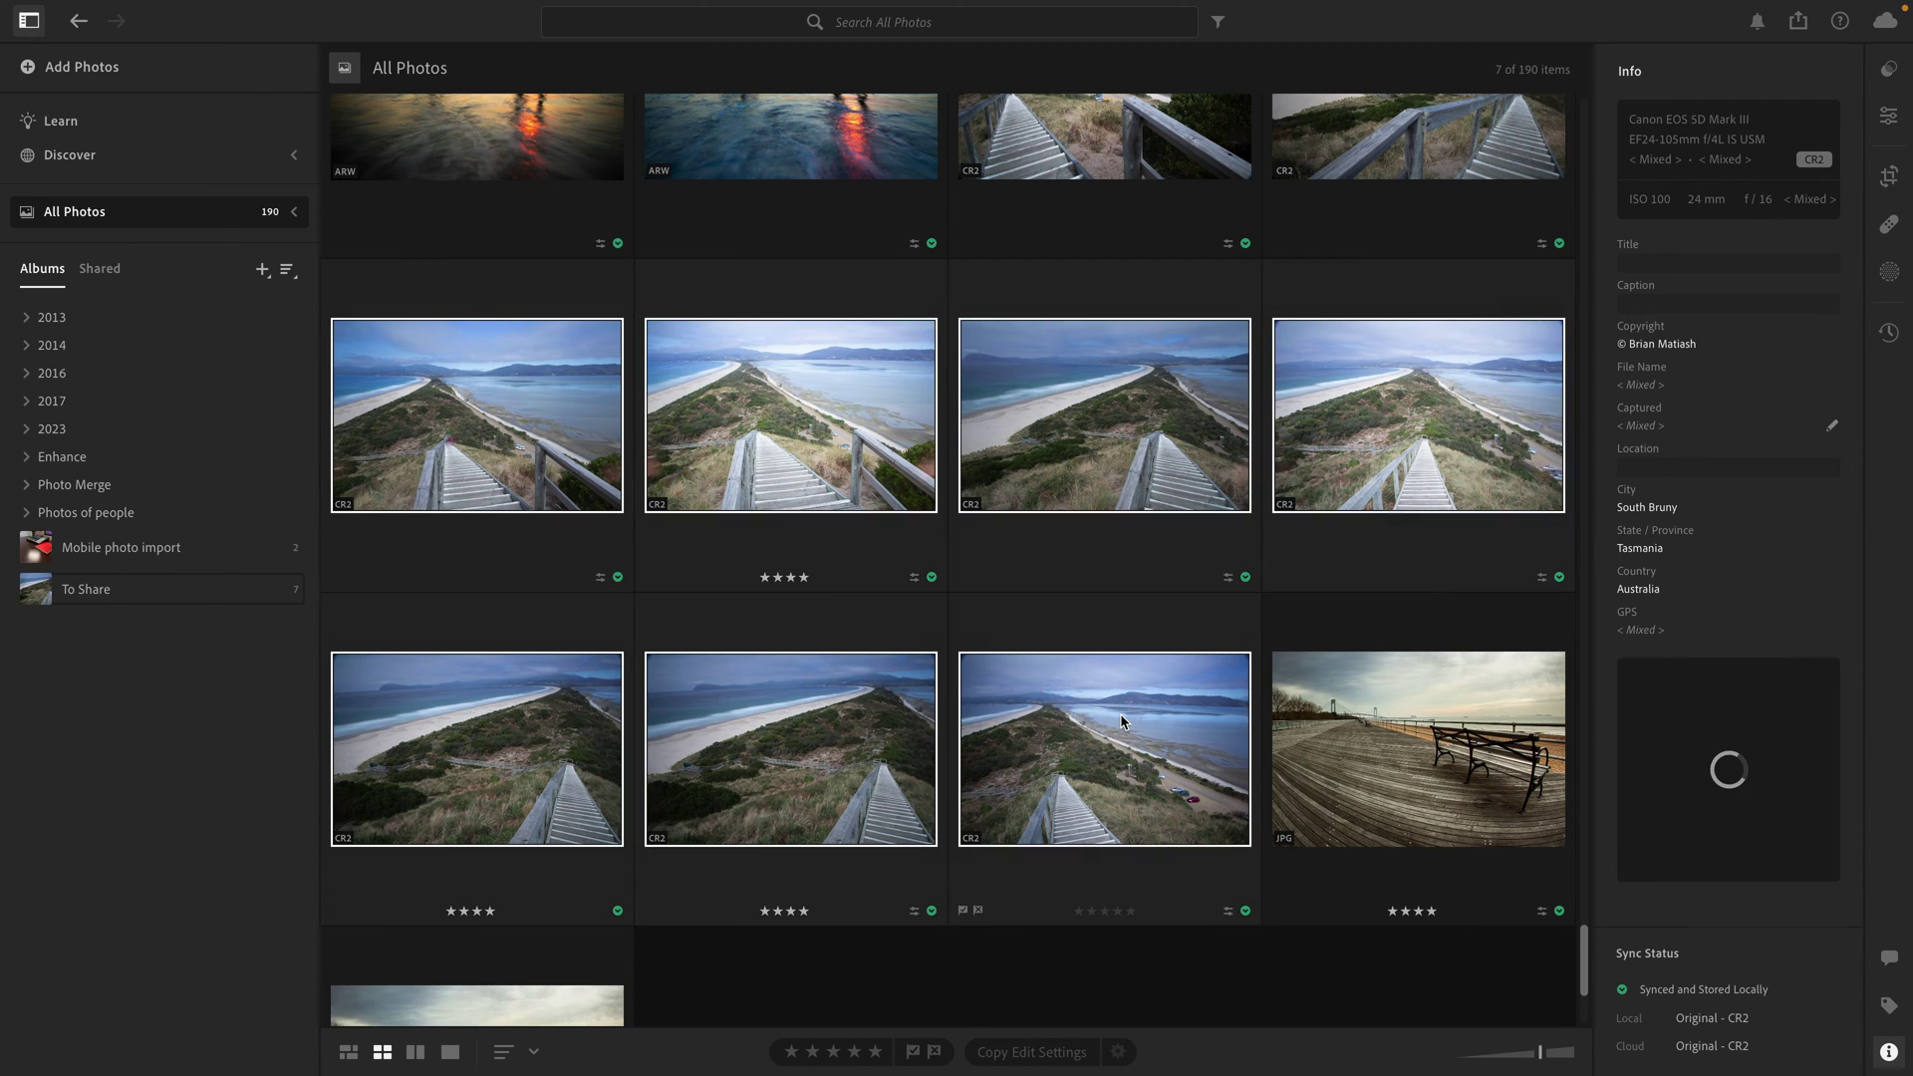
right_click(1120, 714)
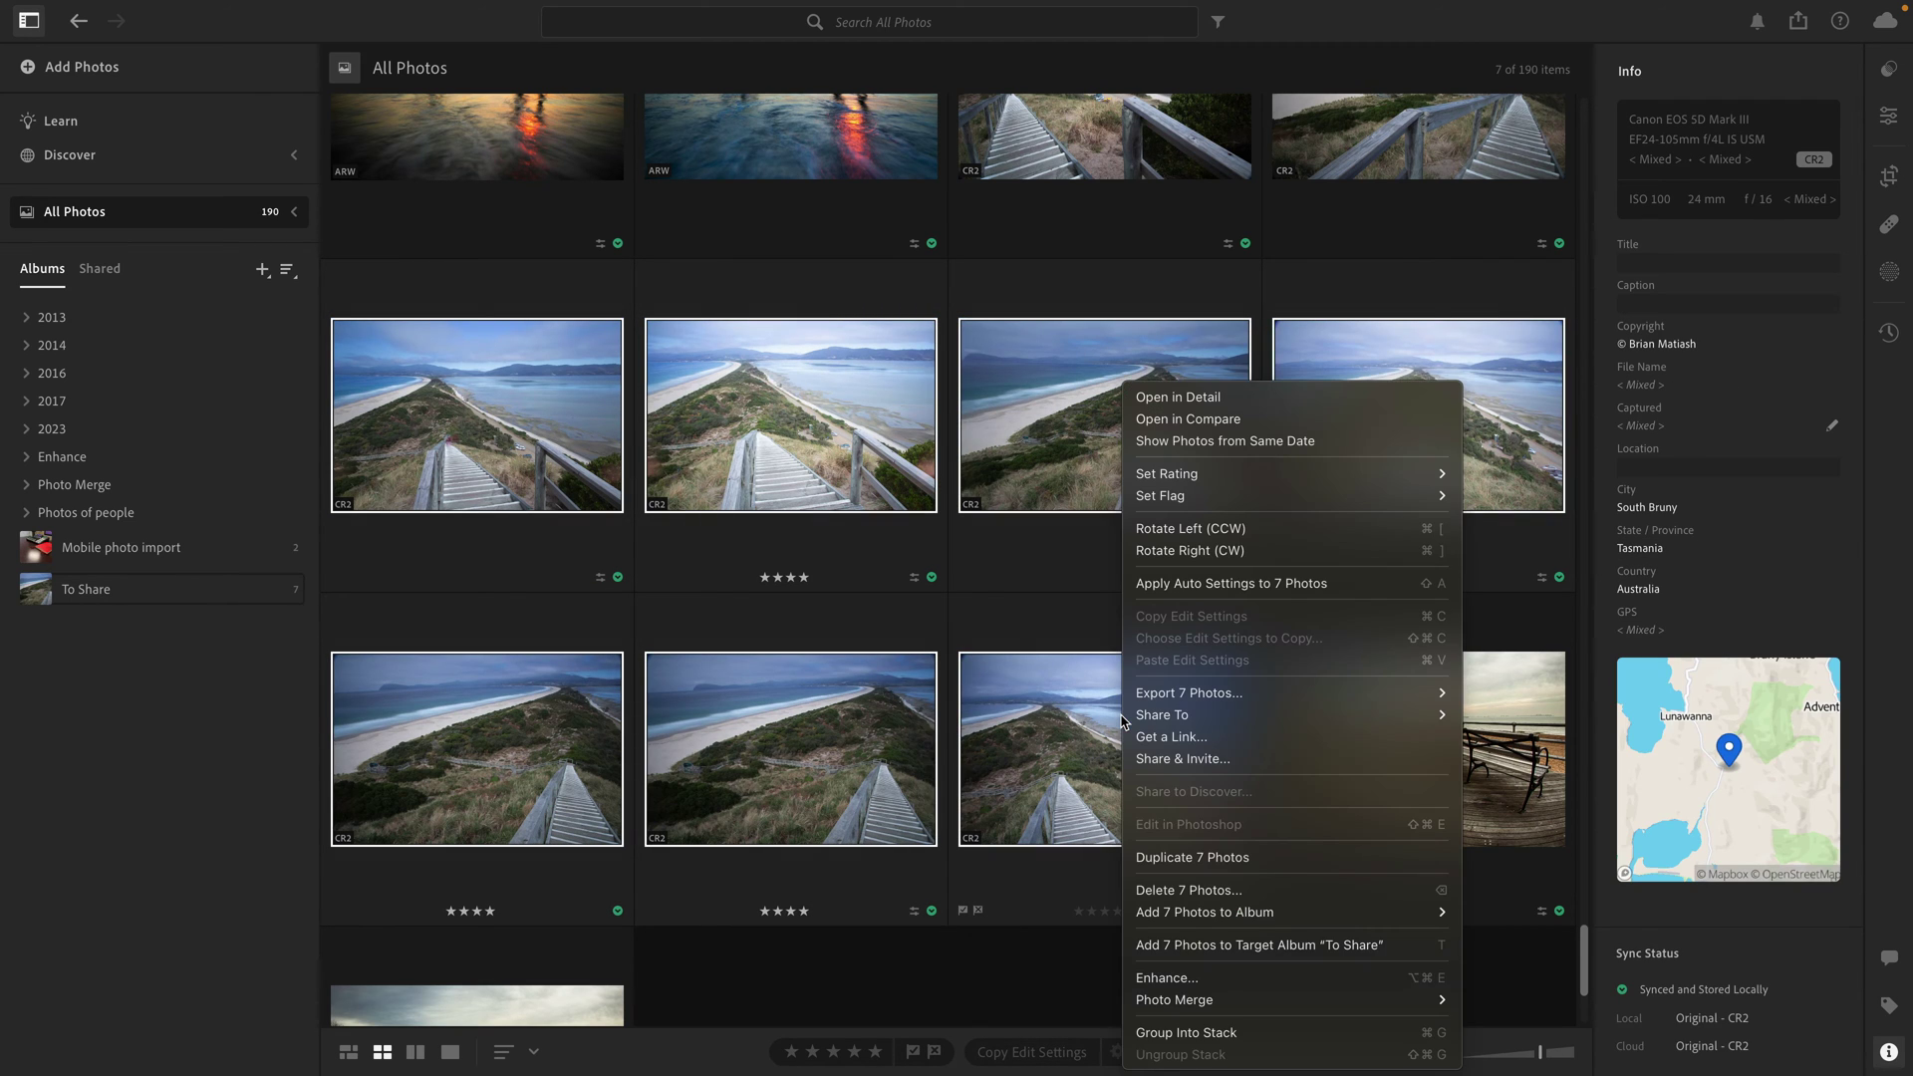
click(1390, 1039)
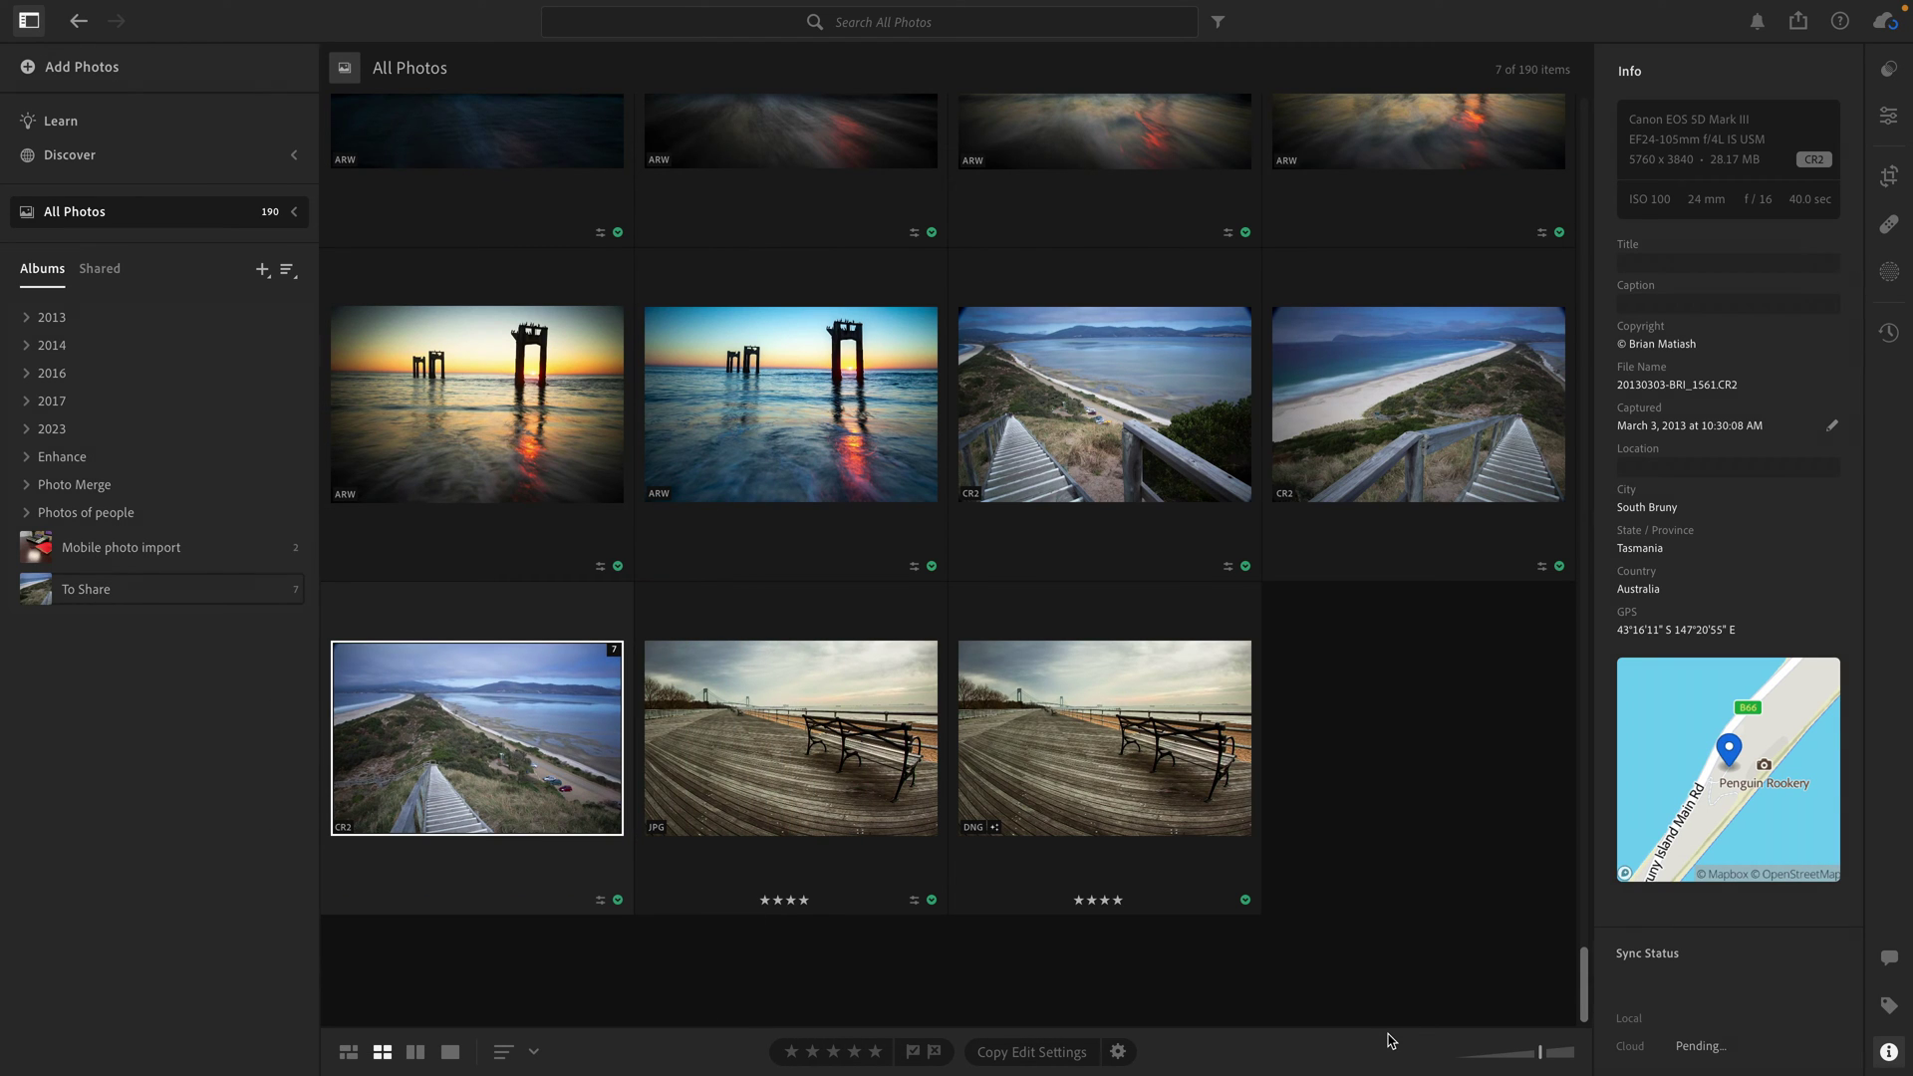
Expand the stack and step through its photos one by one in single-photo view
click(612, 653)
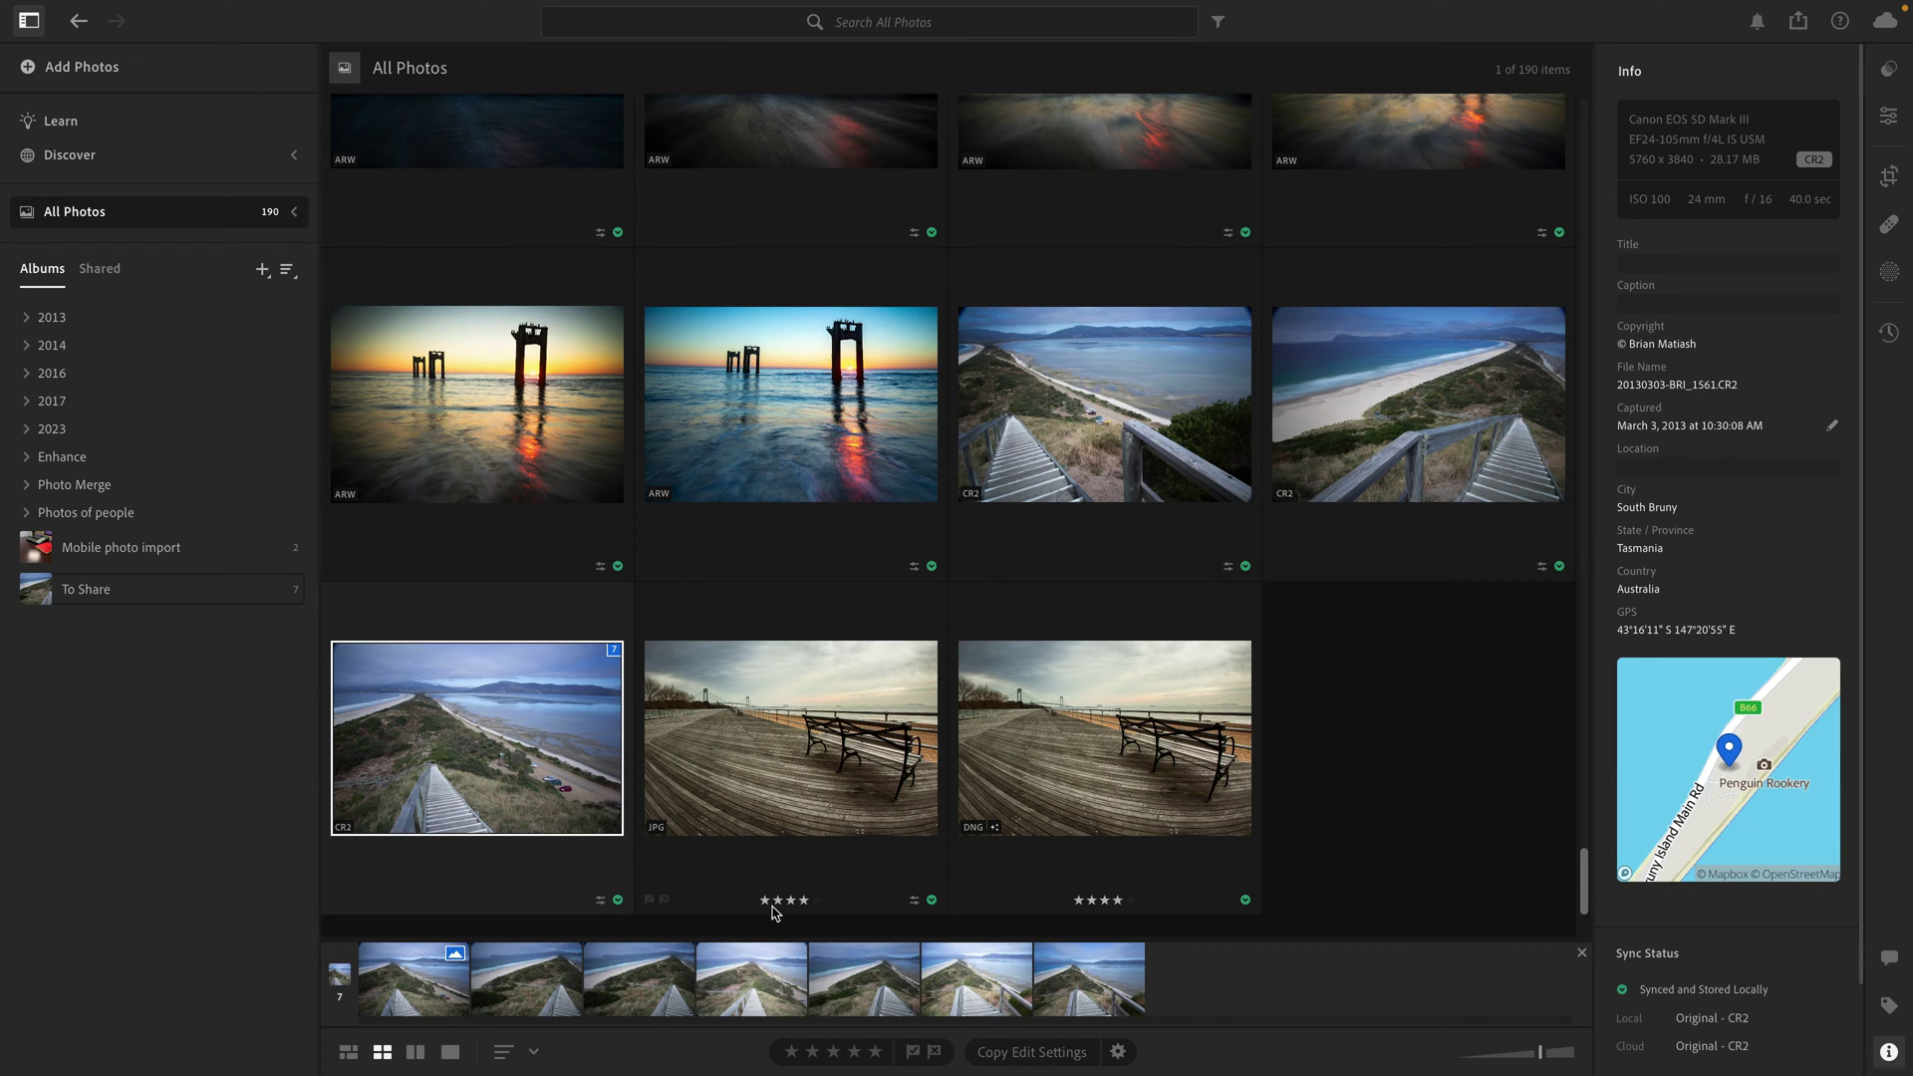
double_click(495, 773)
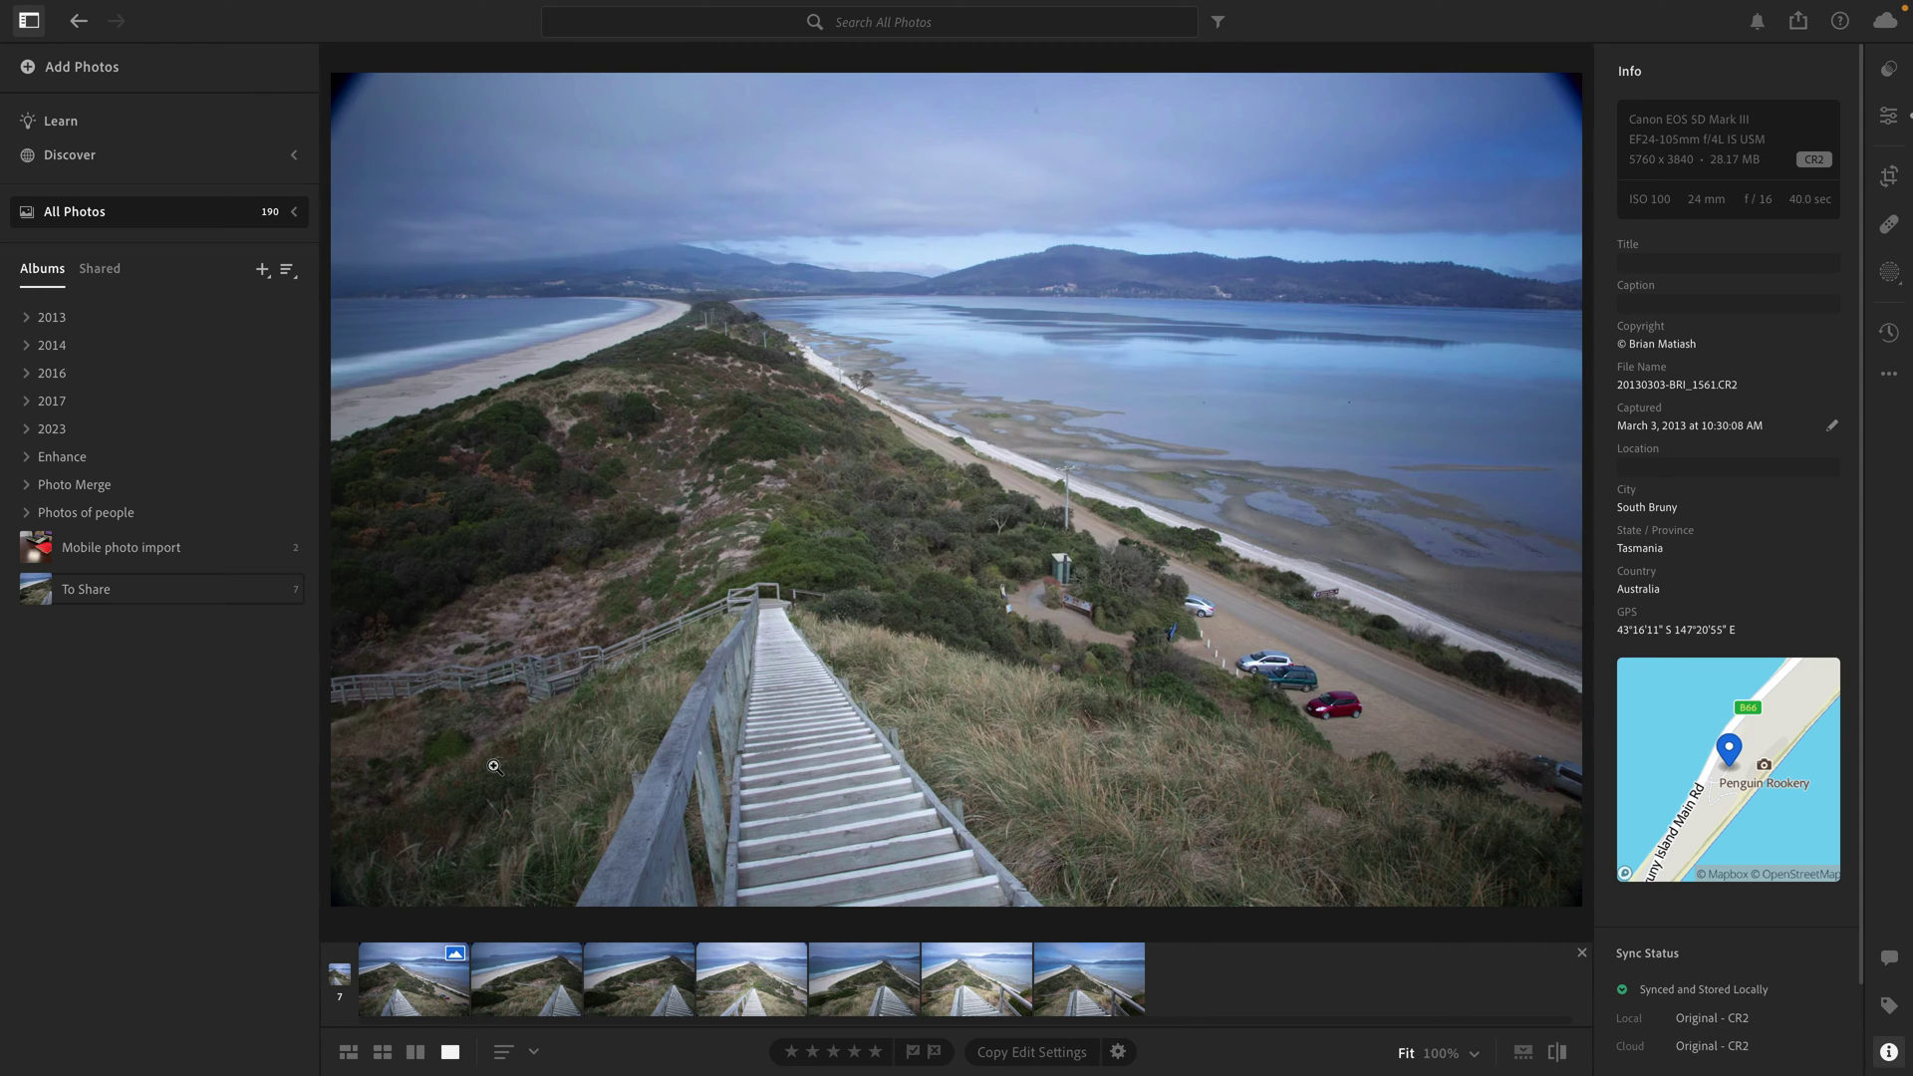
click(505, 958)
key(Right)
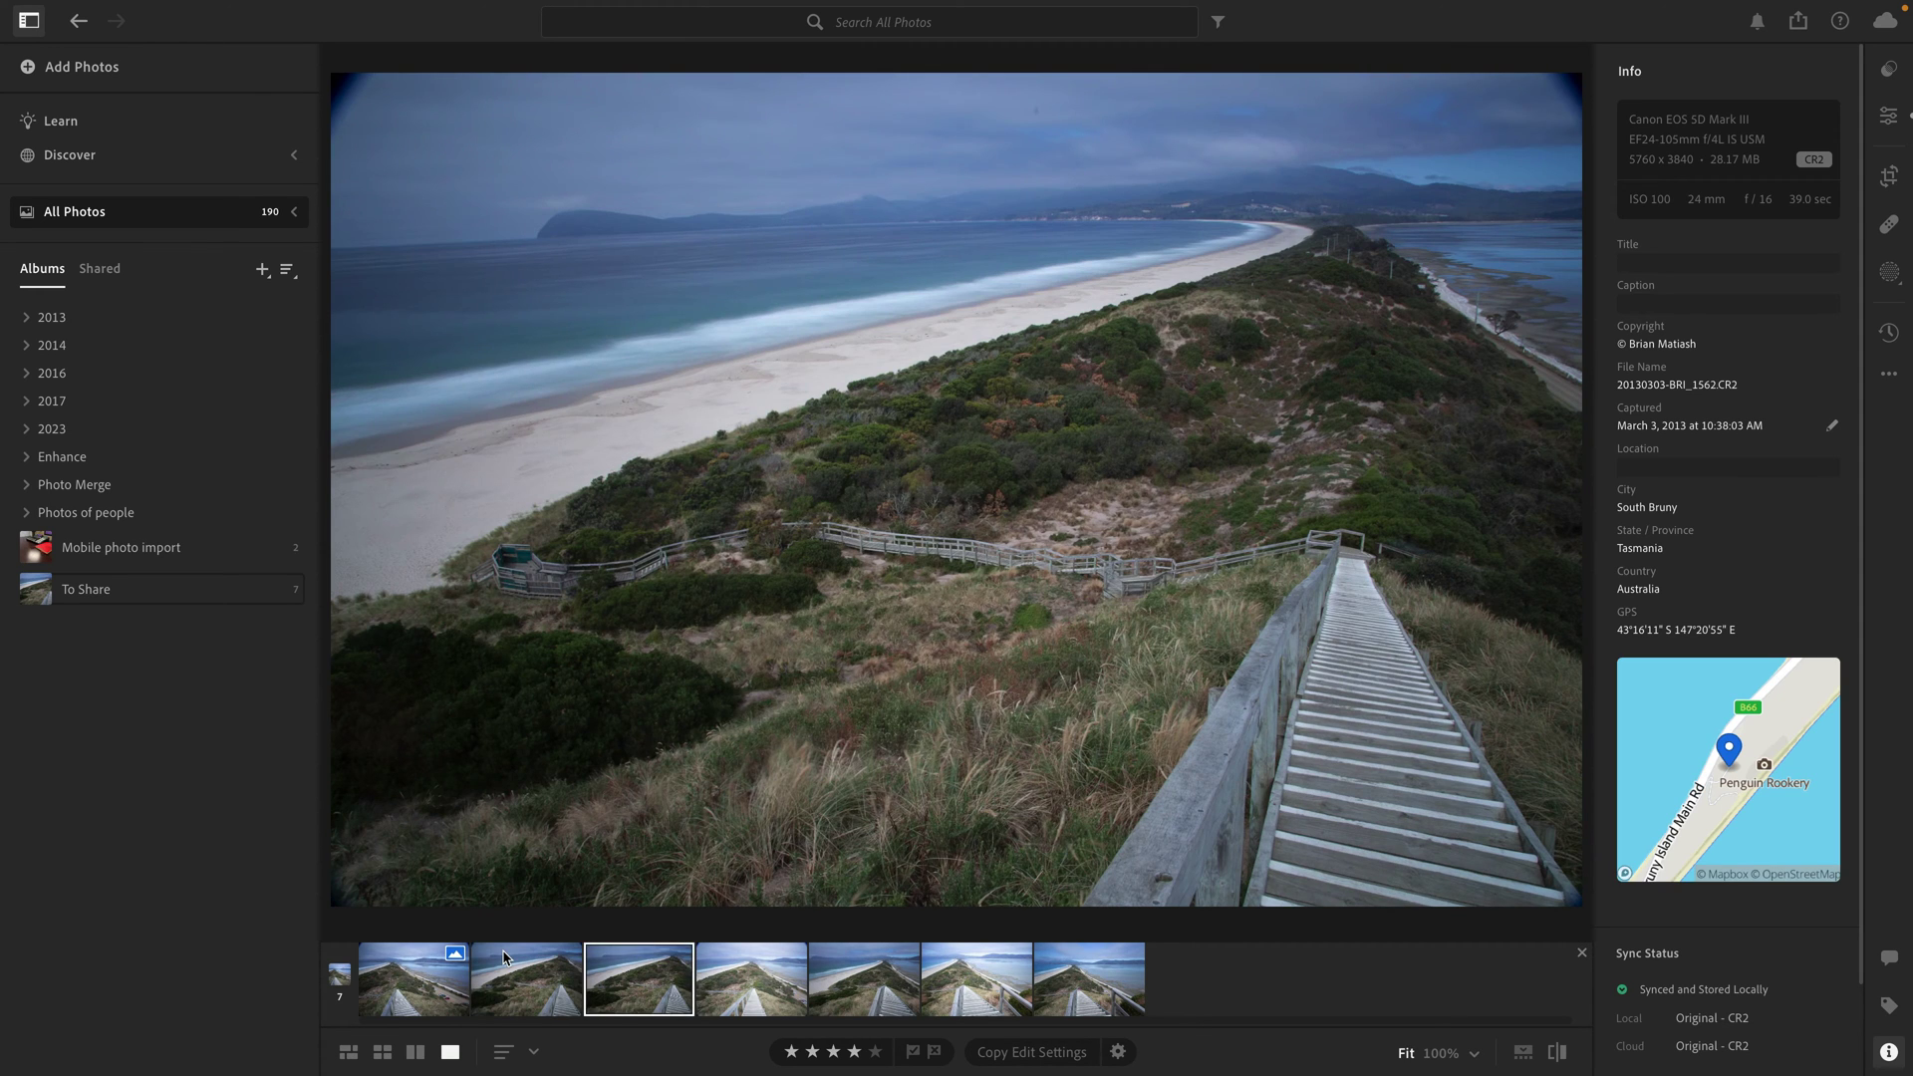
key(Right)
key(Right)
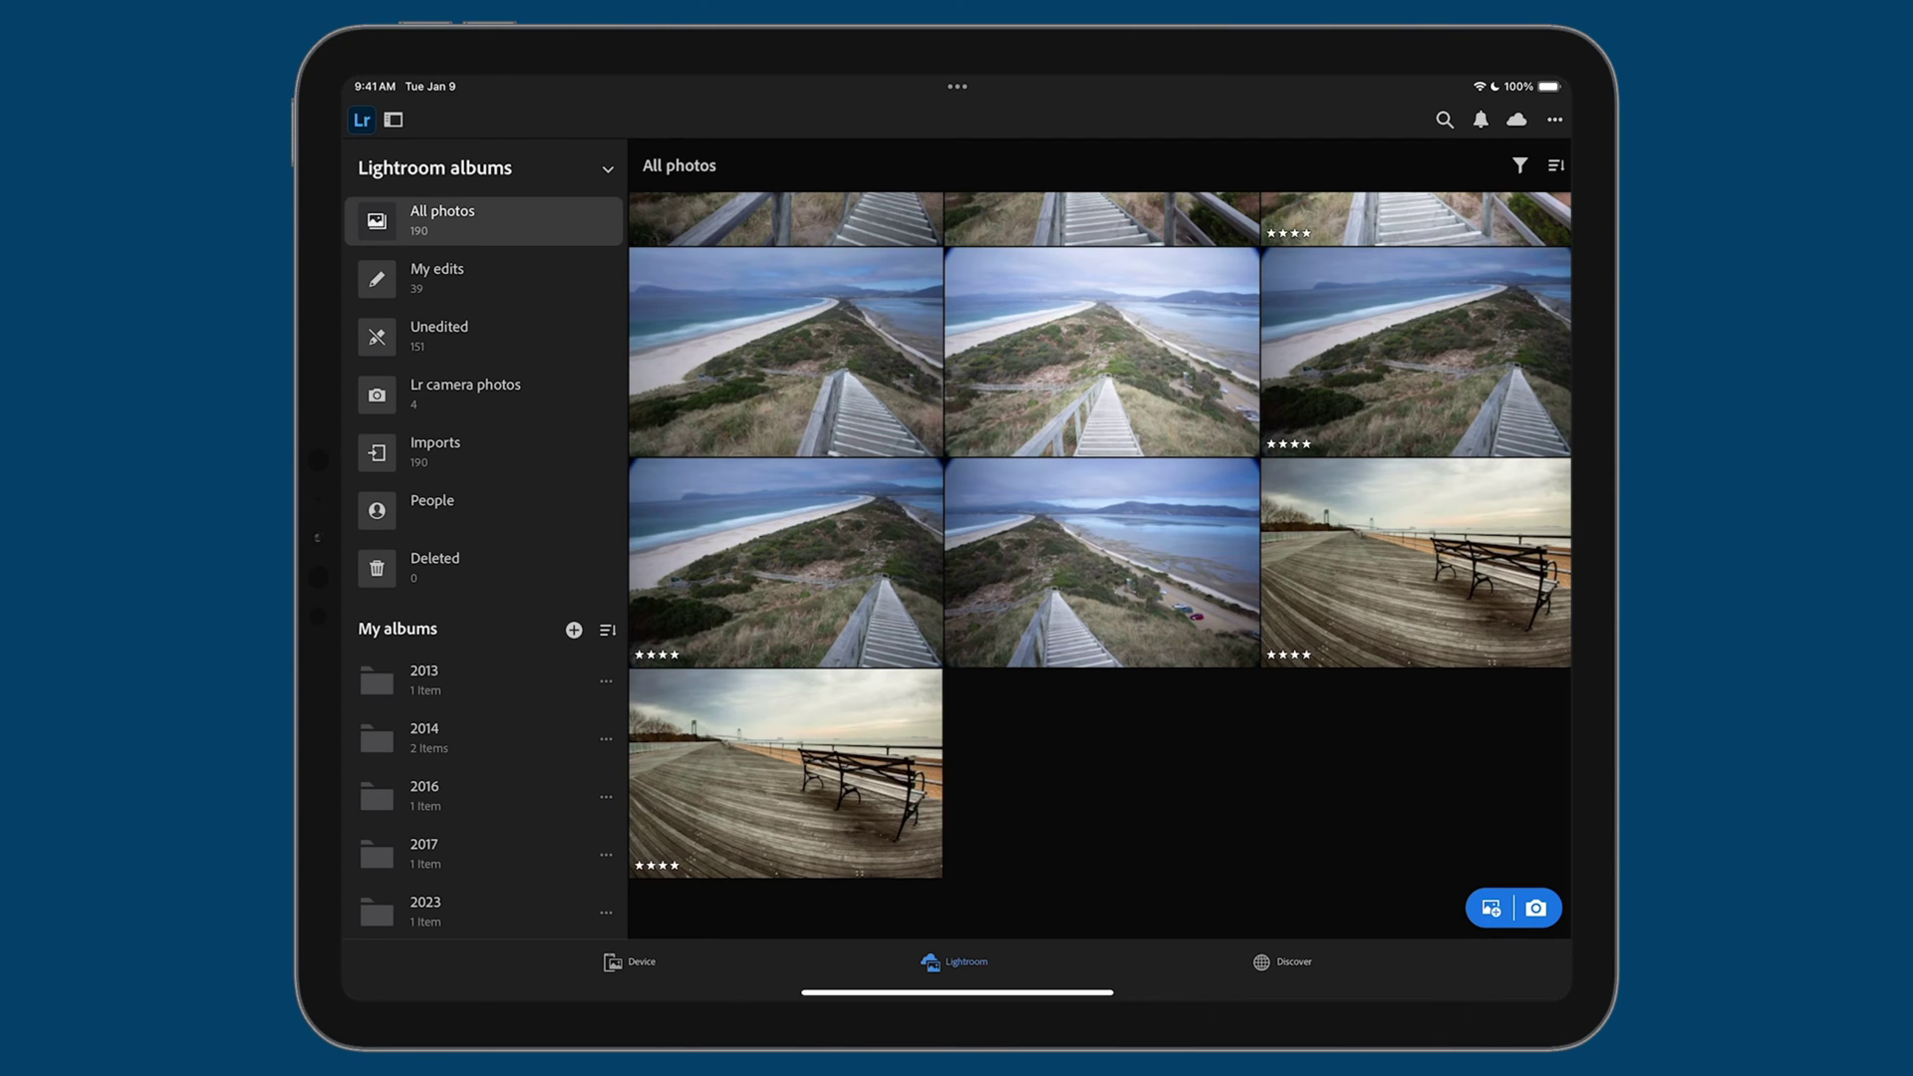
drag(1417, 529, 1395, 792)
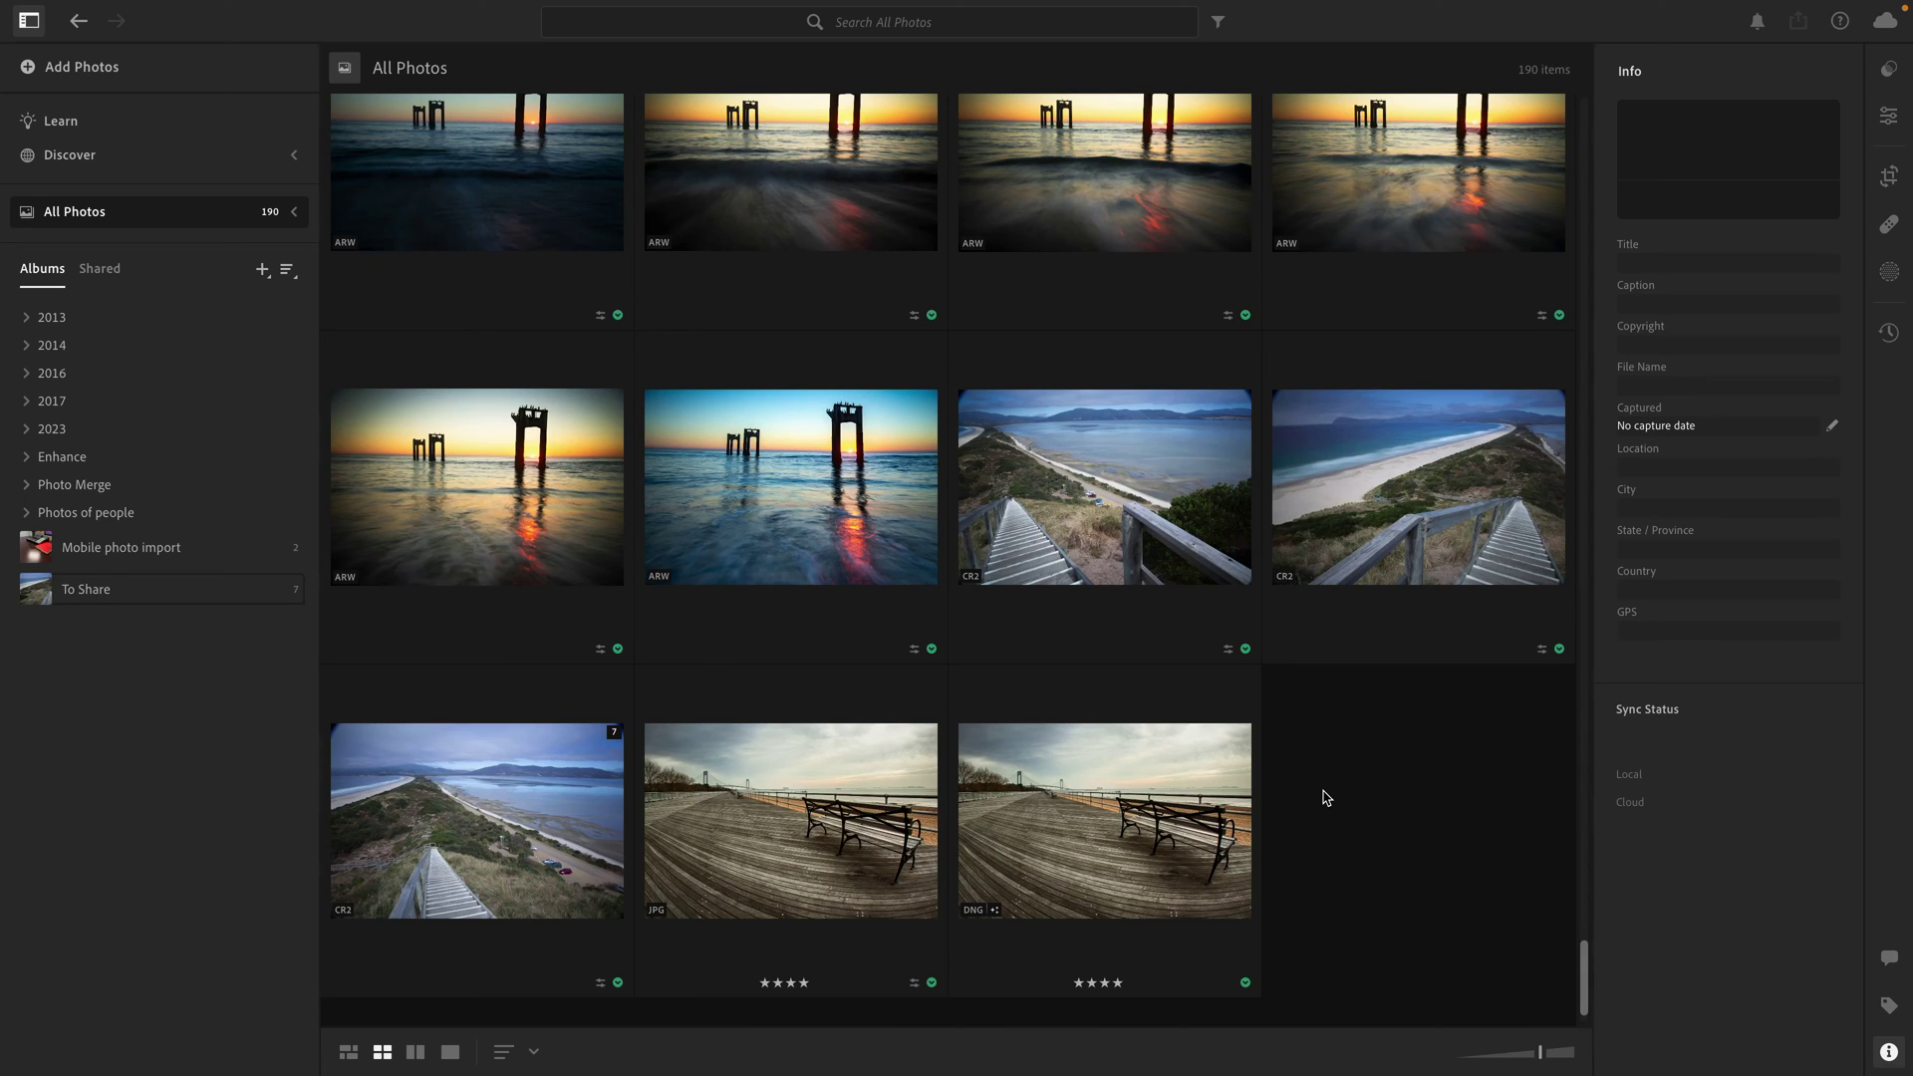
Enter Staten Island, NY, US as the bench DNG's location, then reselect it to confirm
click(1174, 818)
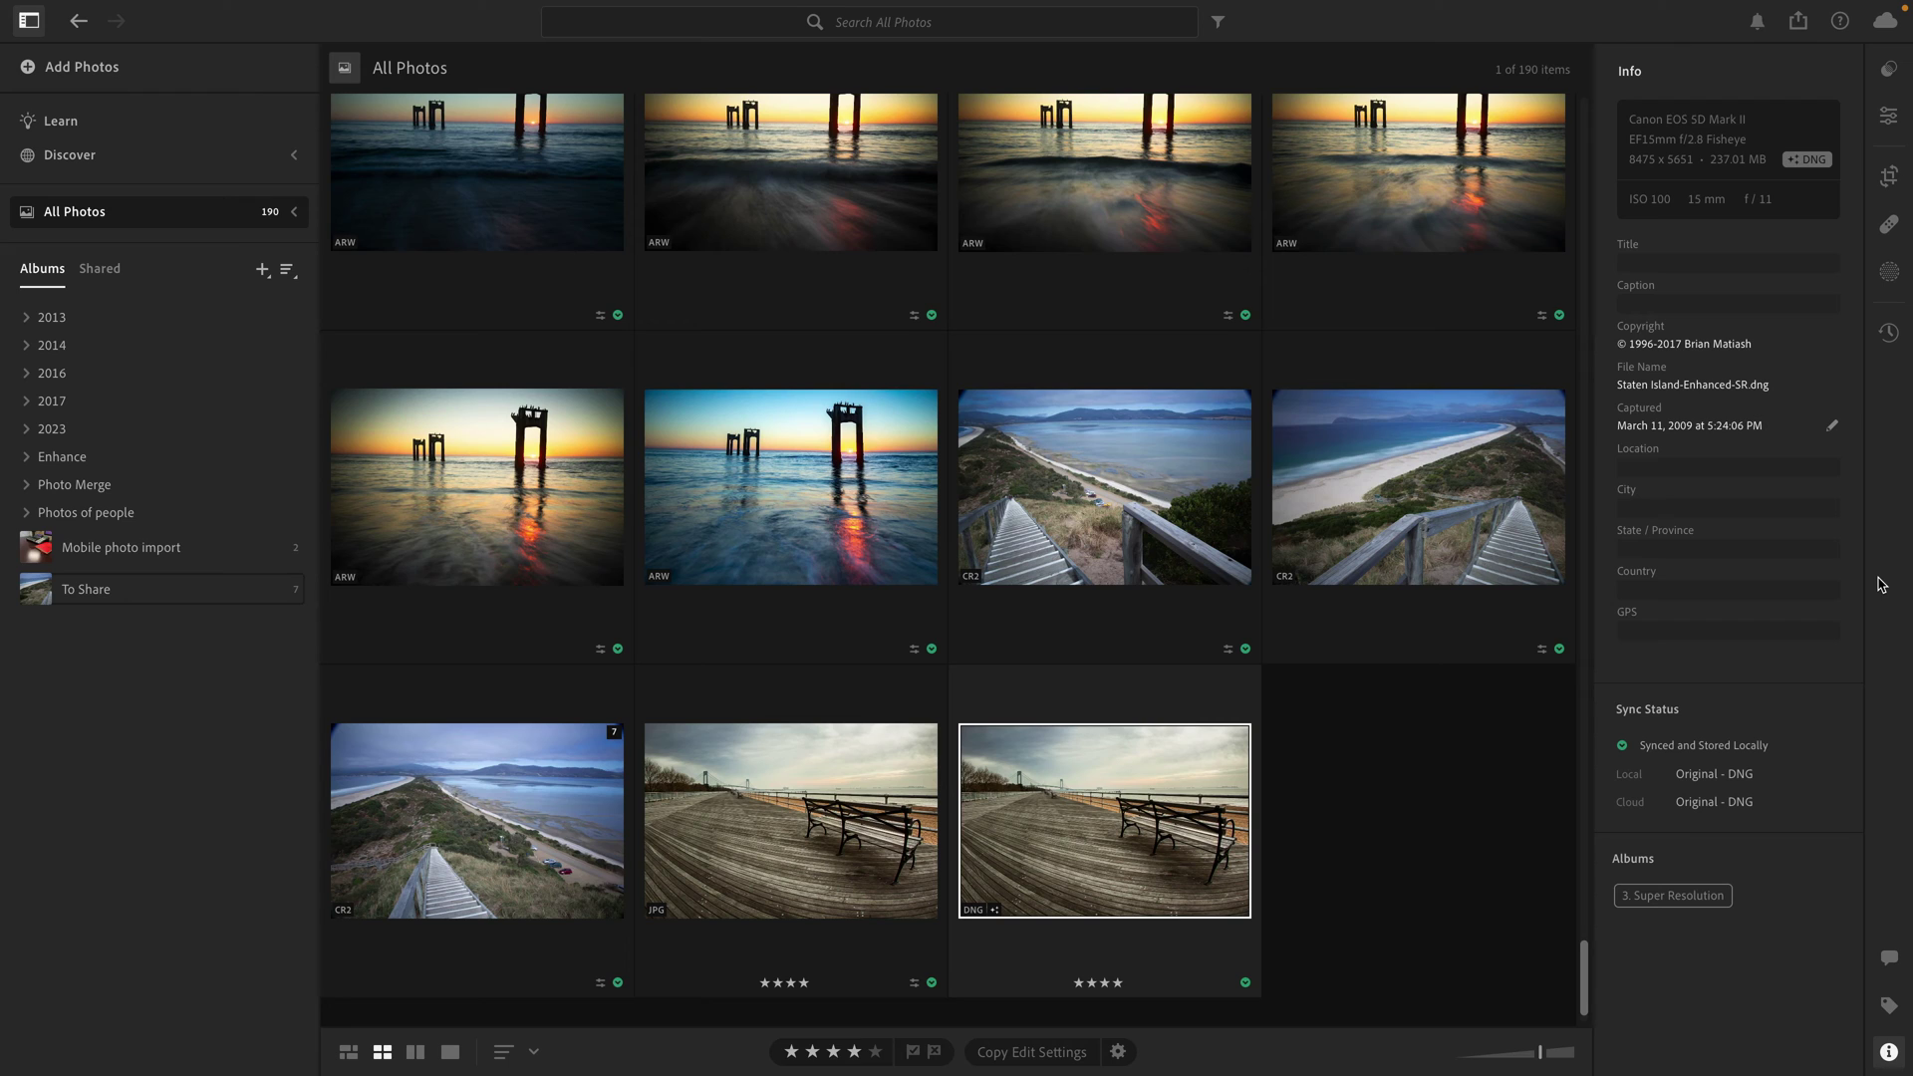
click(1702, 513)
text(Staten Island)
key(Tab)
text(NY)
key(Tab)
text(USA)
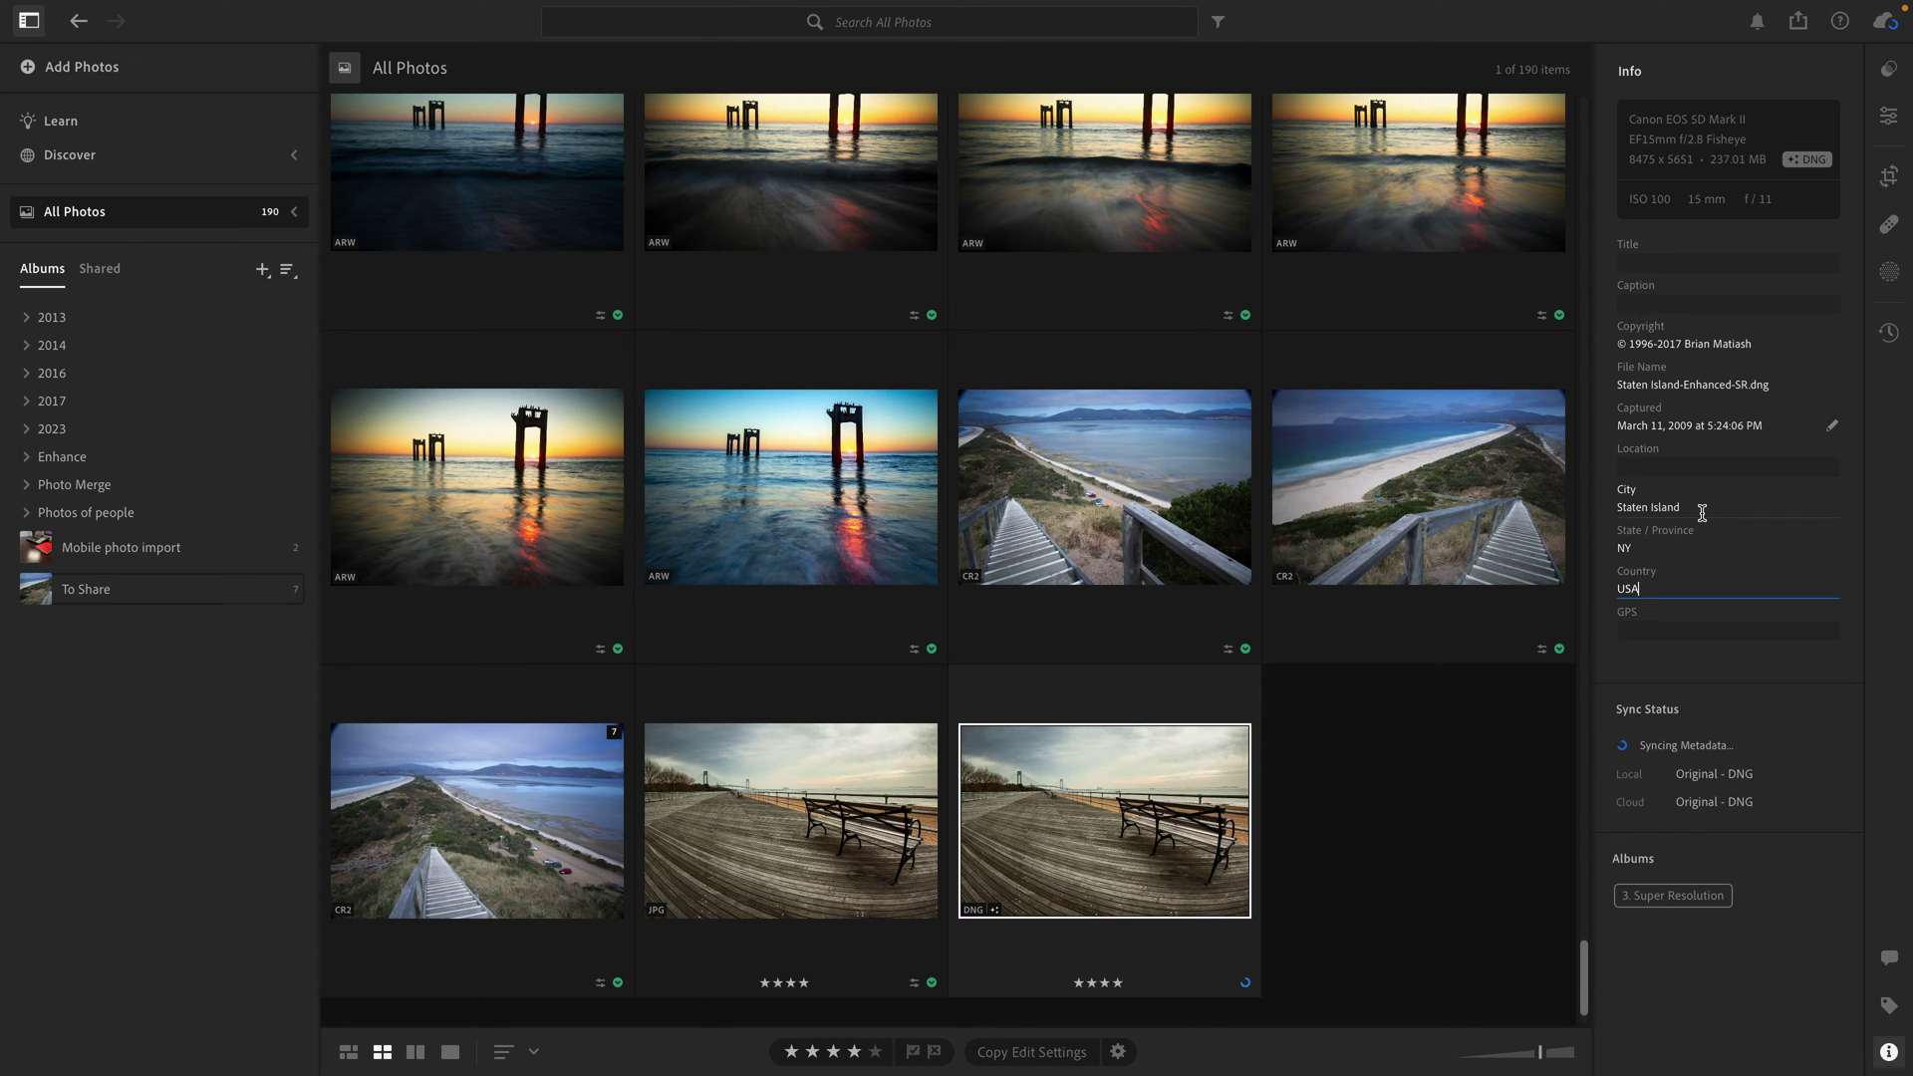
key(Tab)
click(1300, 875)
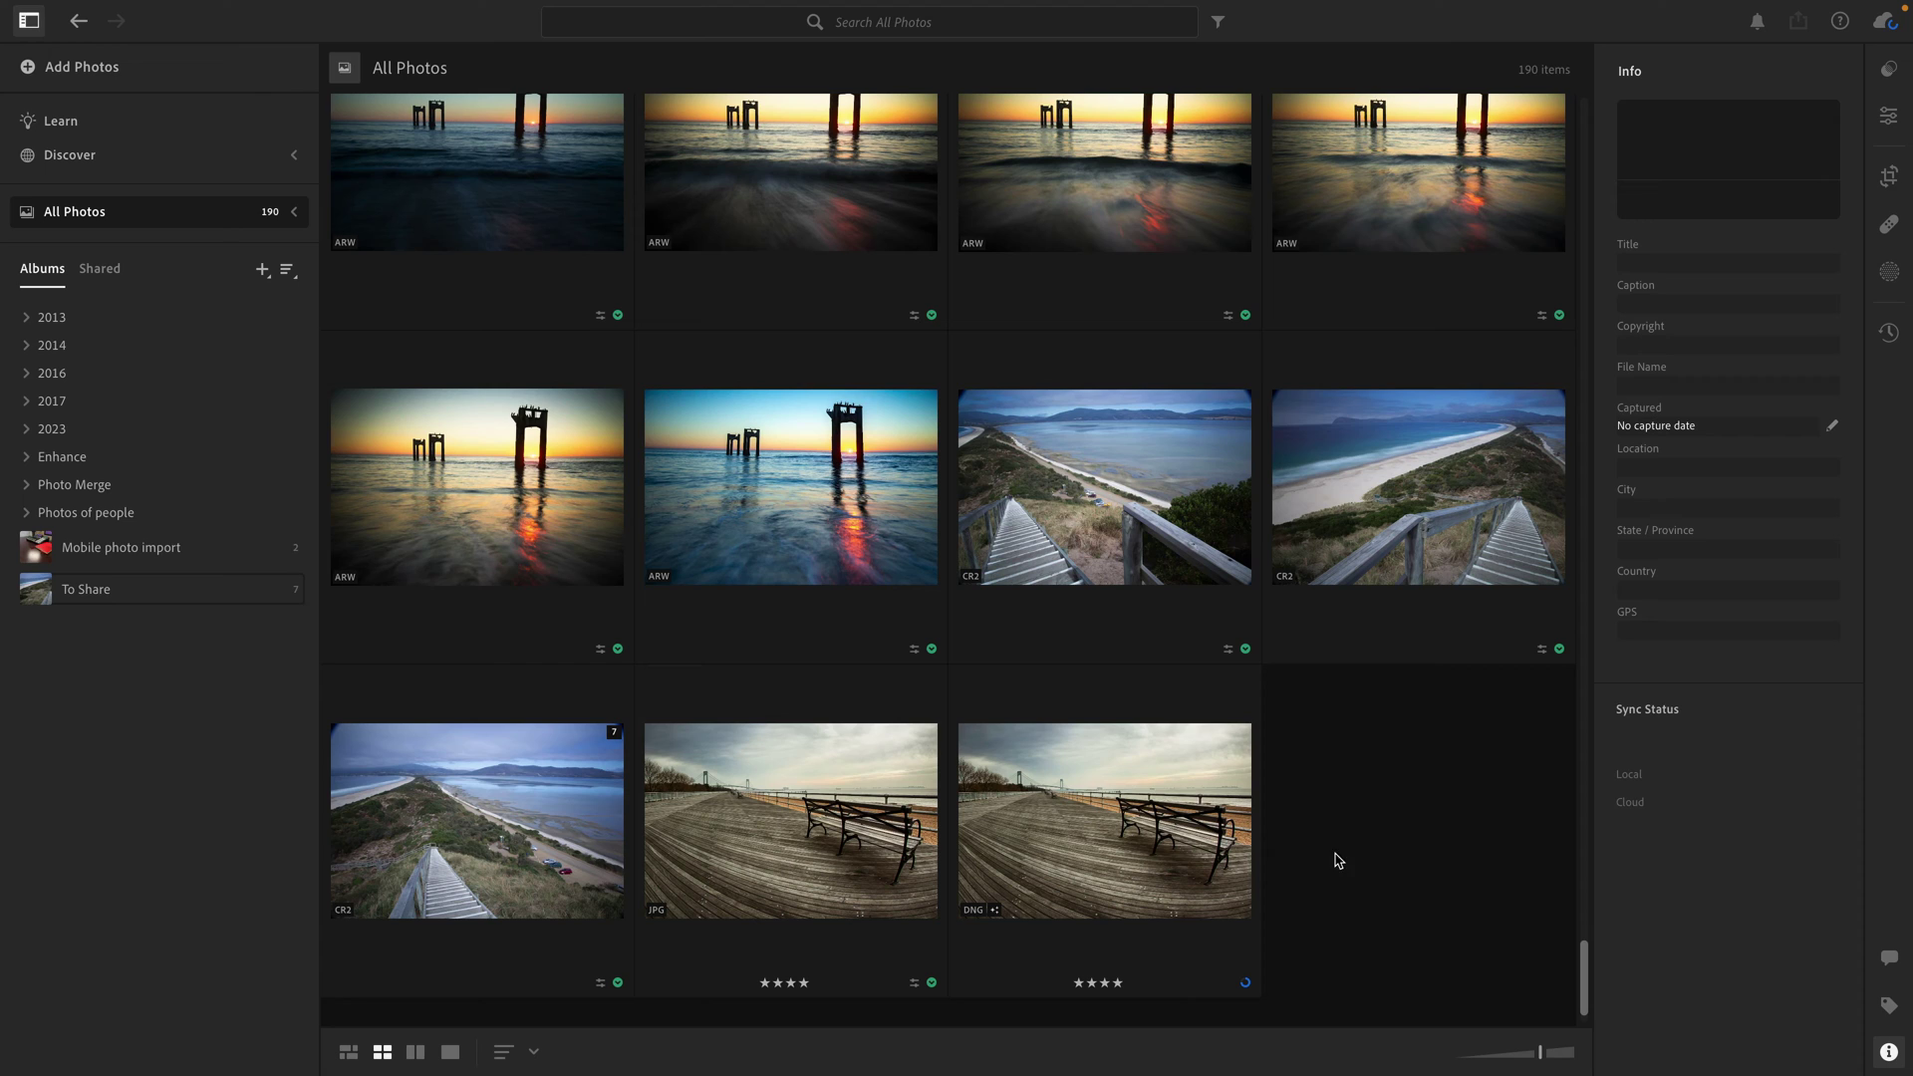
click(1148, 839)
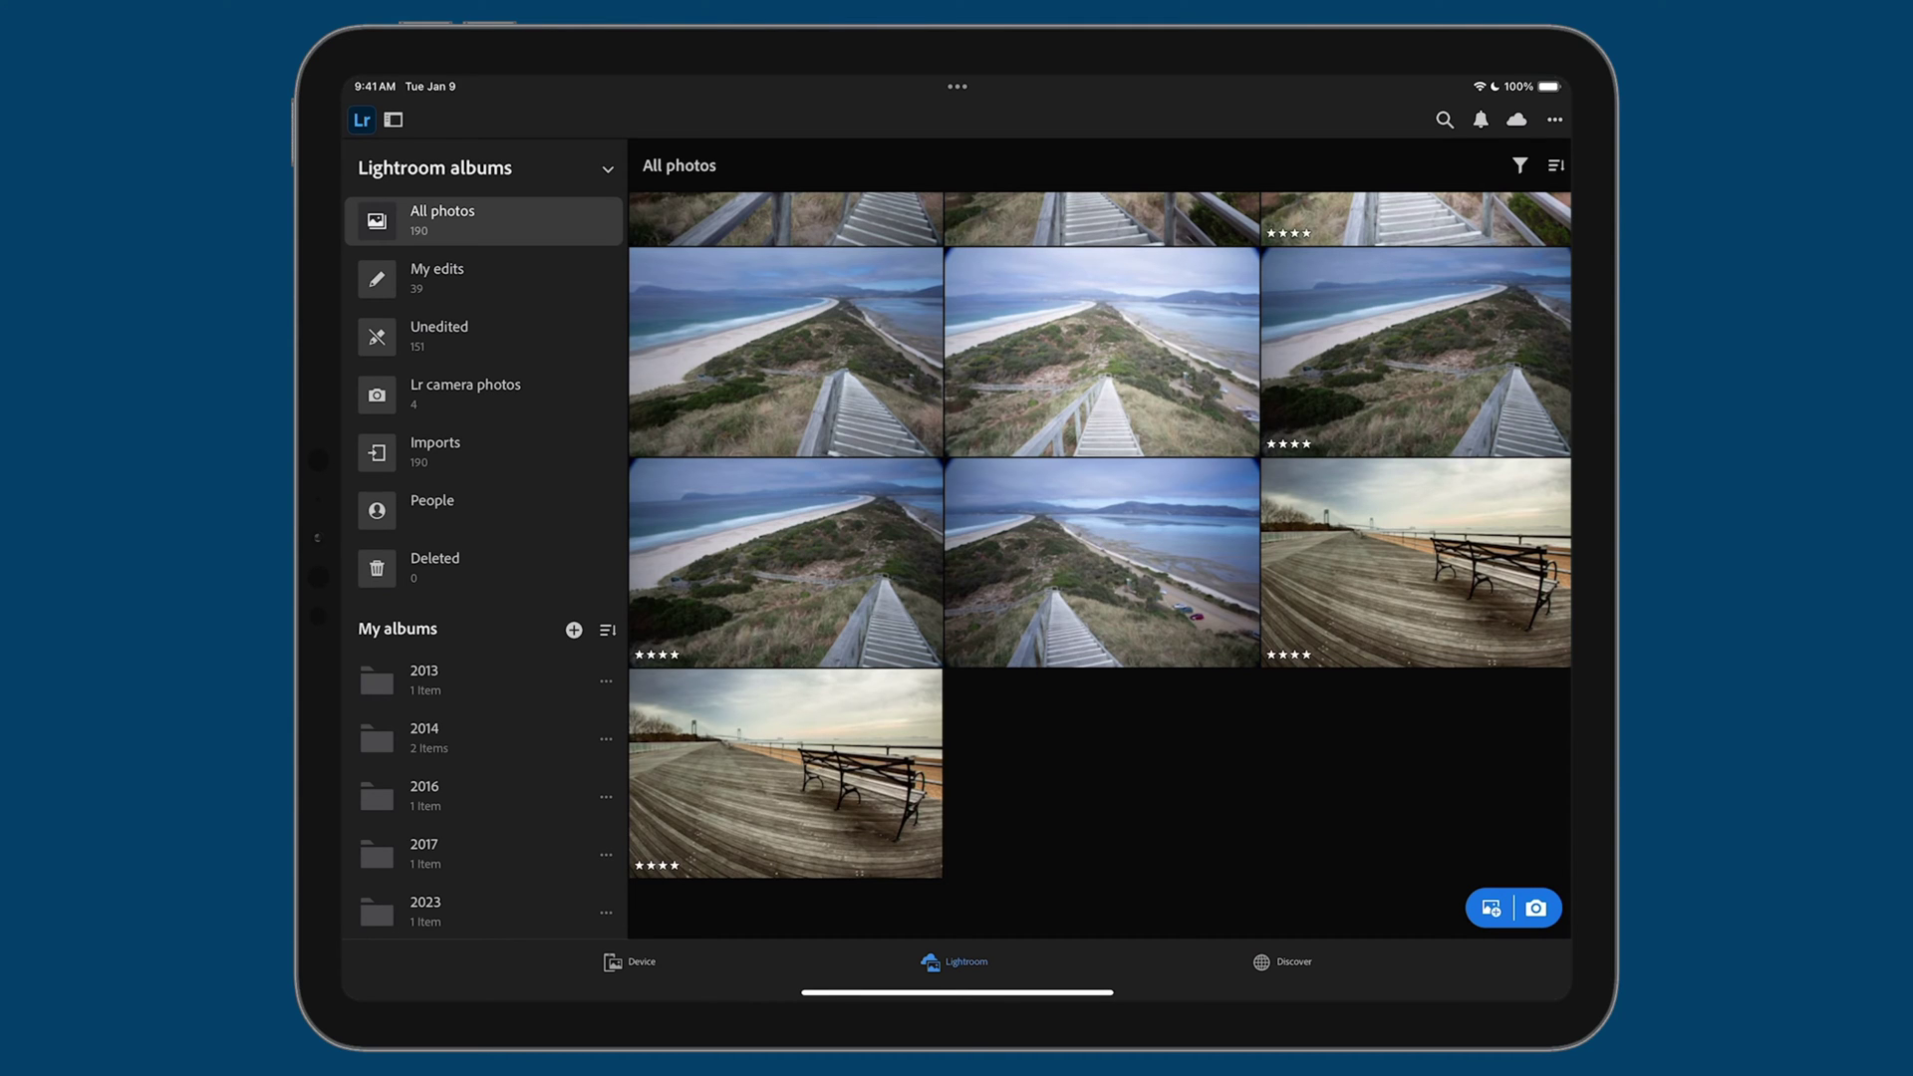
Open the boardwalk bench photo on the iPad to view its synced location details
click(825, 765)
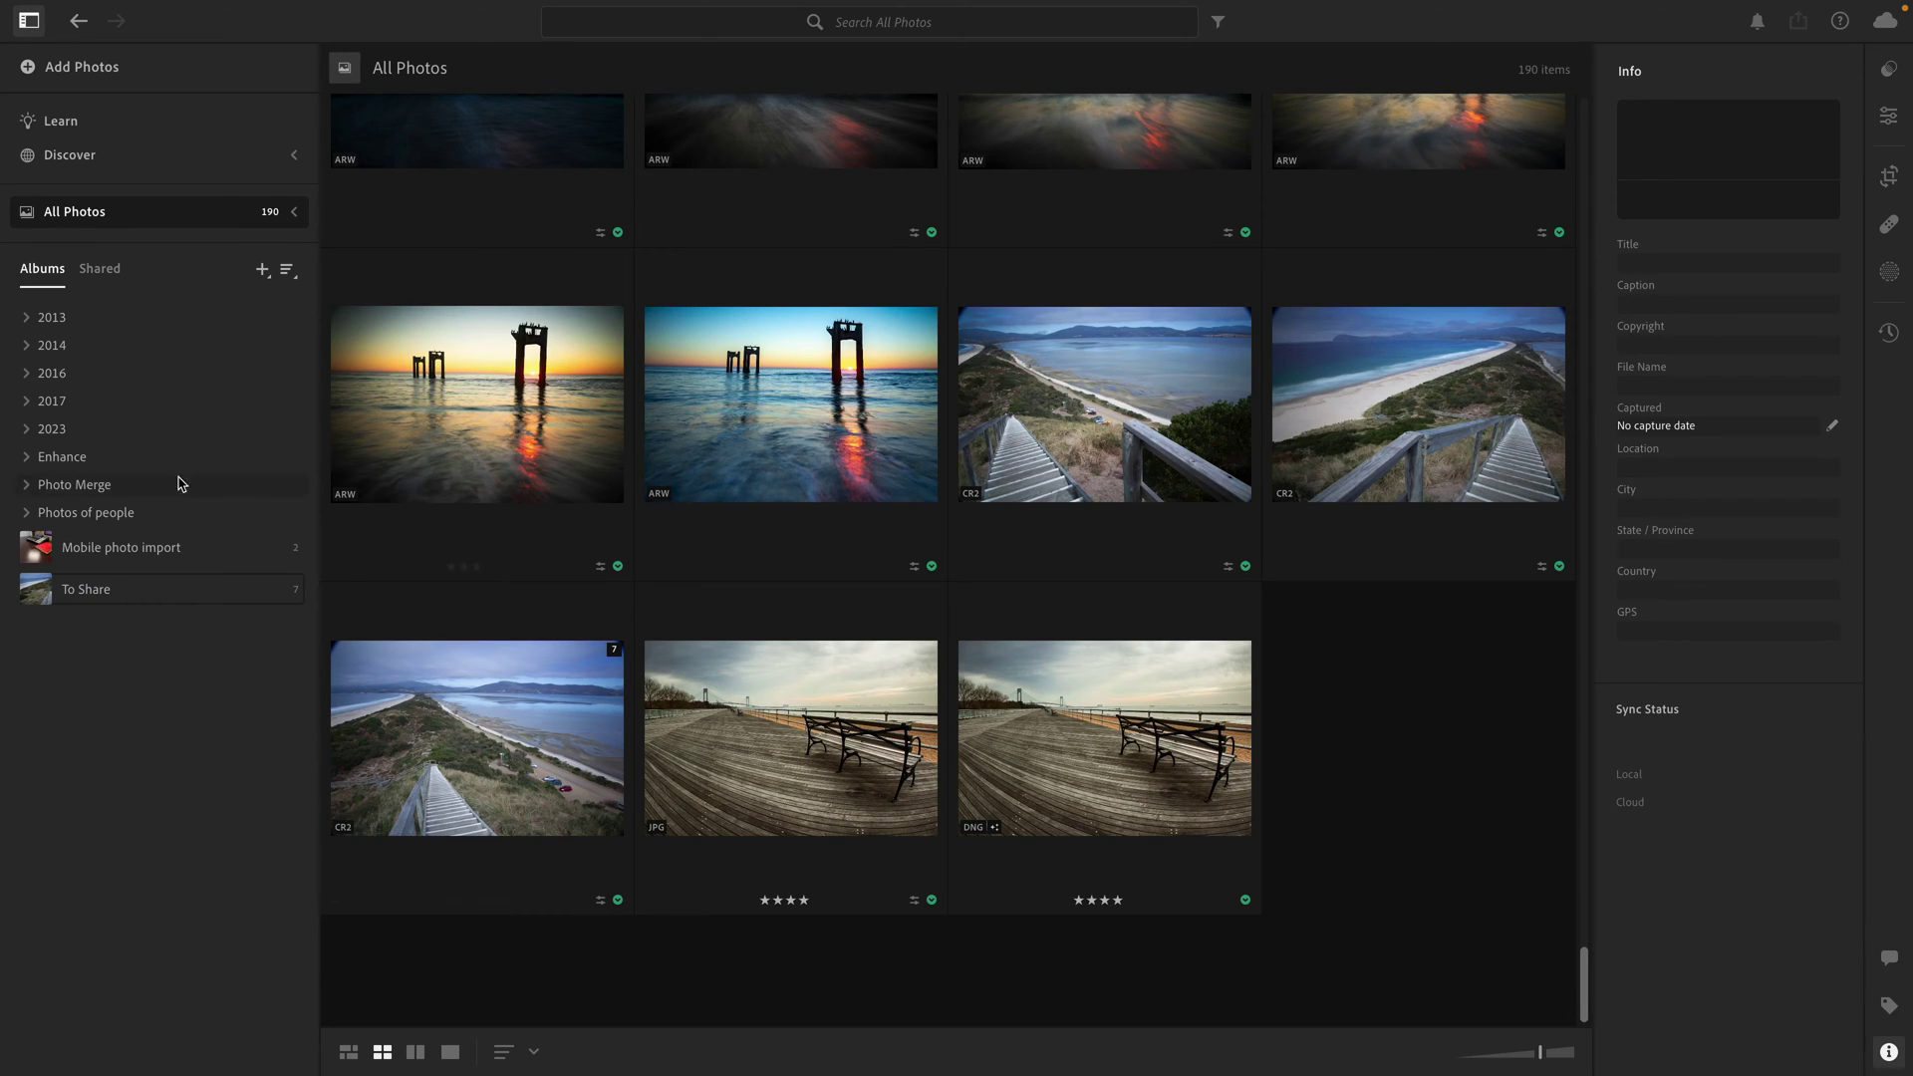
Open the 1. HDR album under Photo Merge and view the Photo Merge menu for its three exposures without merging
click(27, 485)
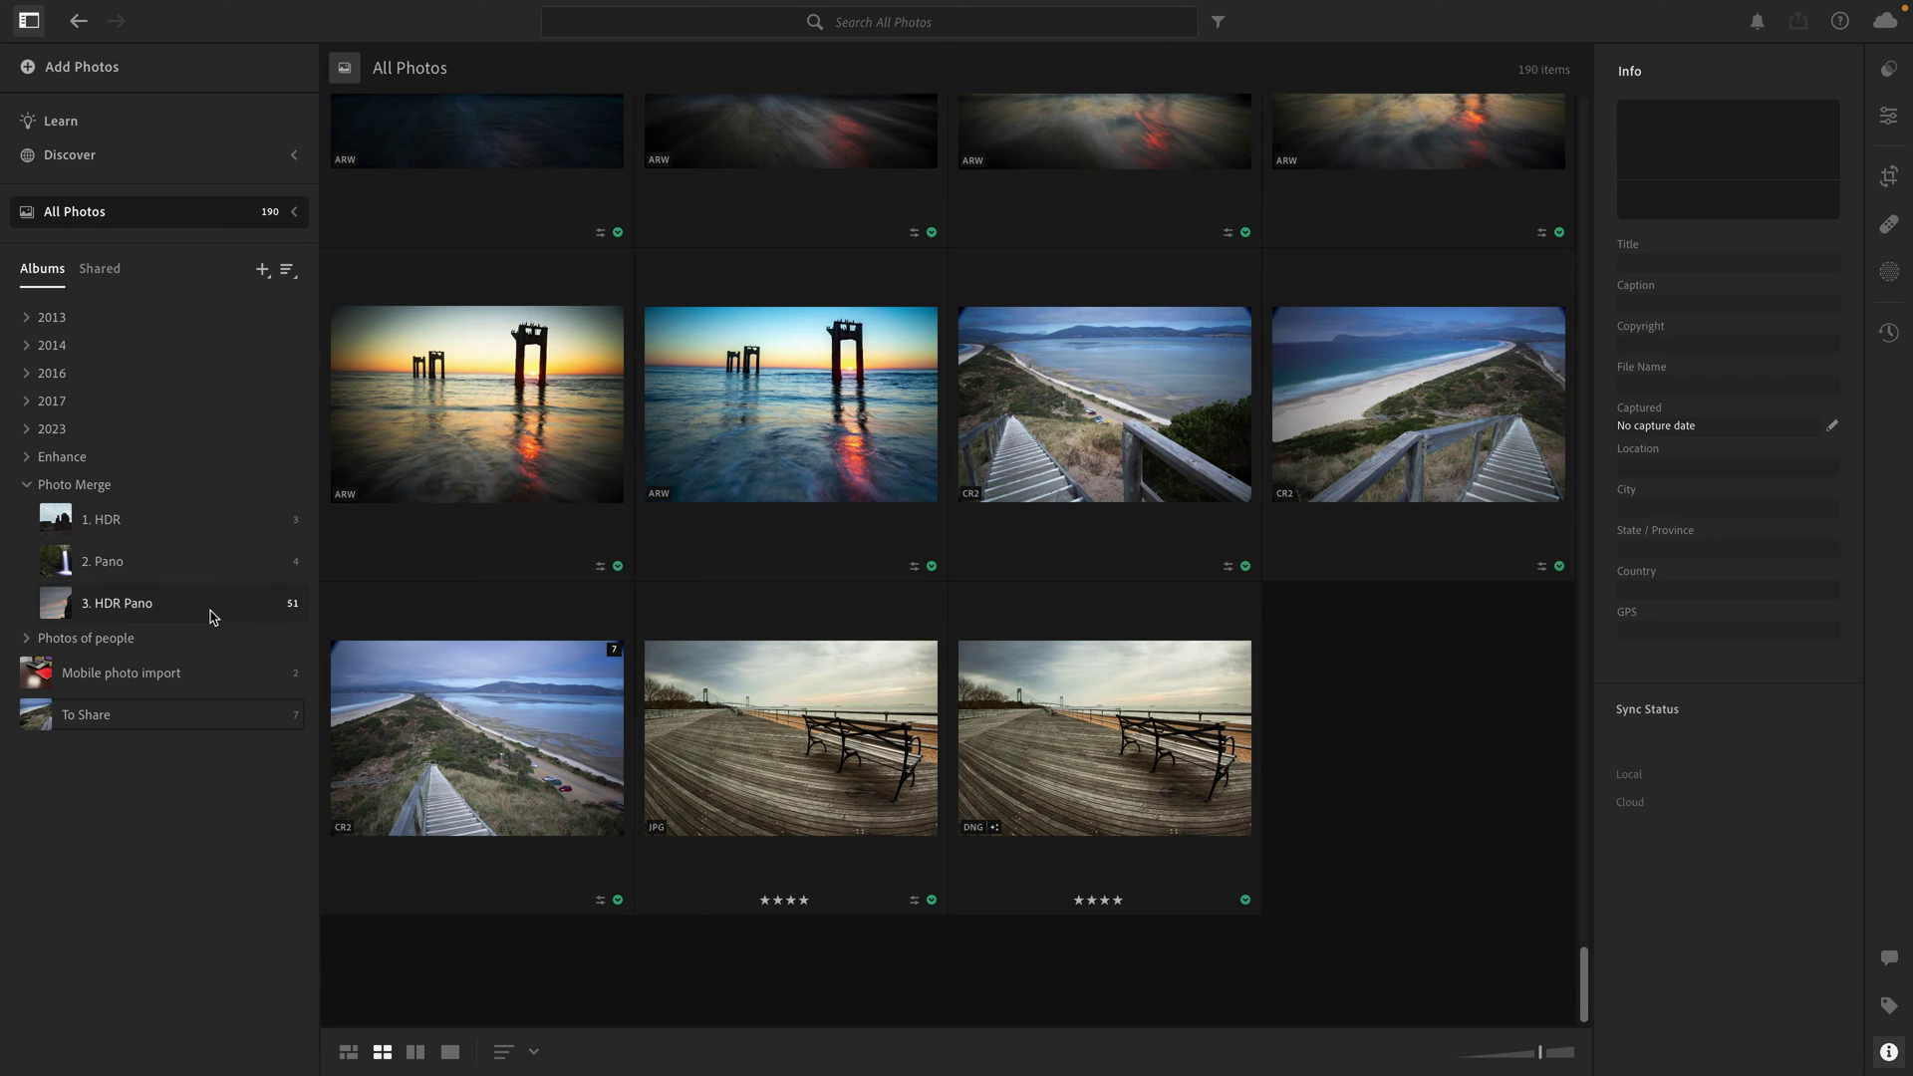
click(199, 532)
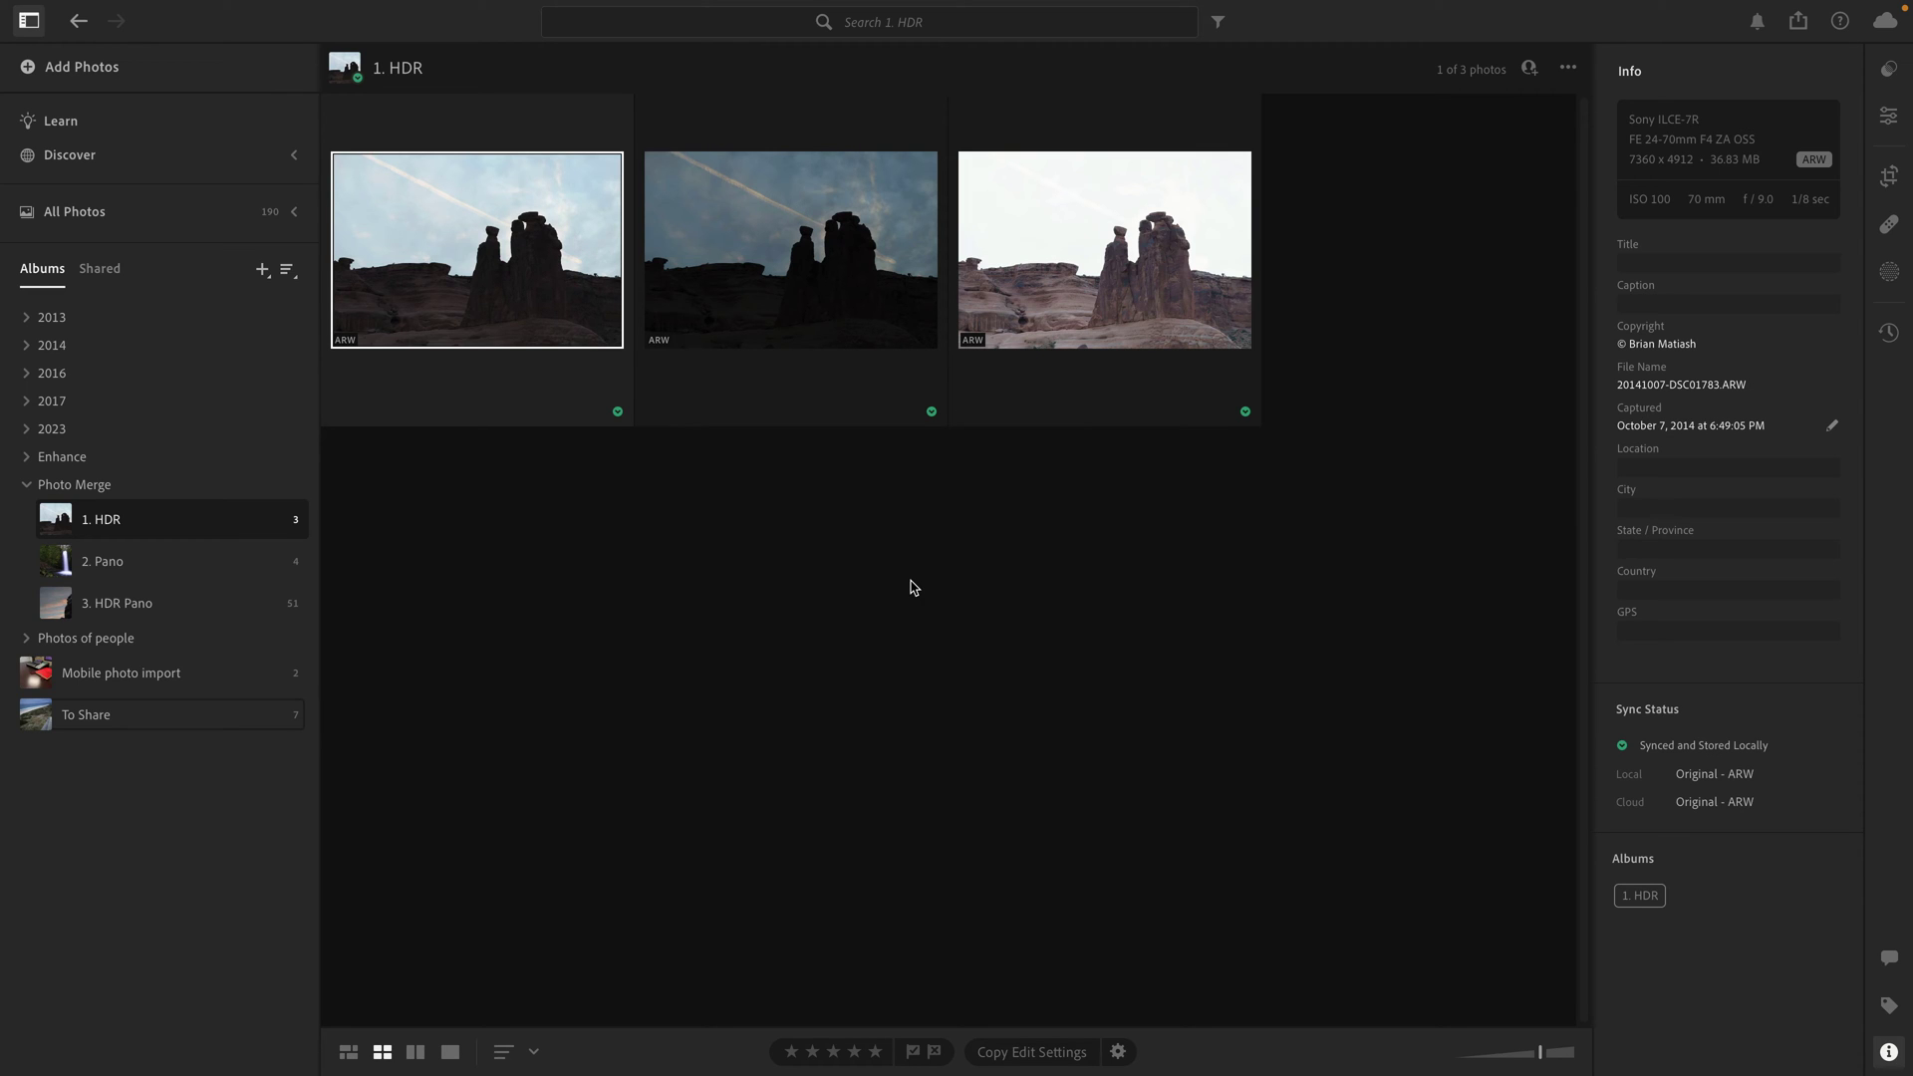
shift+click(1044, 277)
right_click(1043, 275)
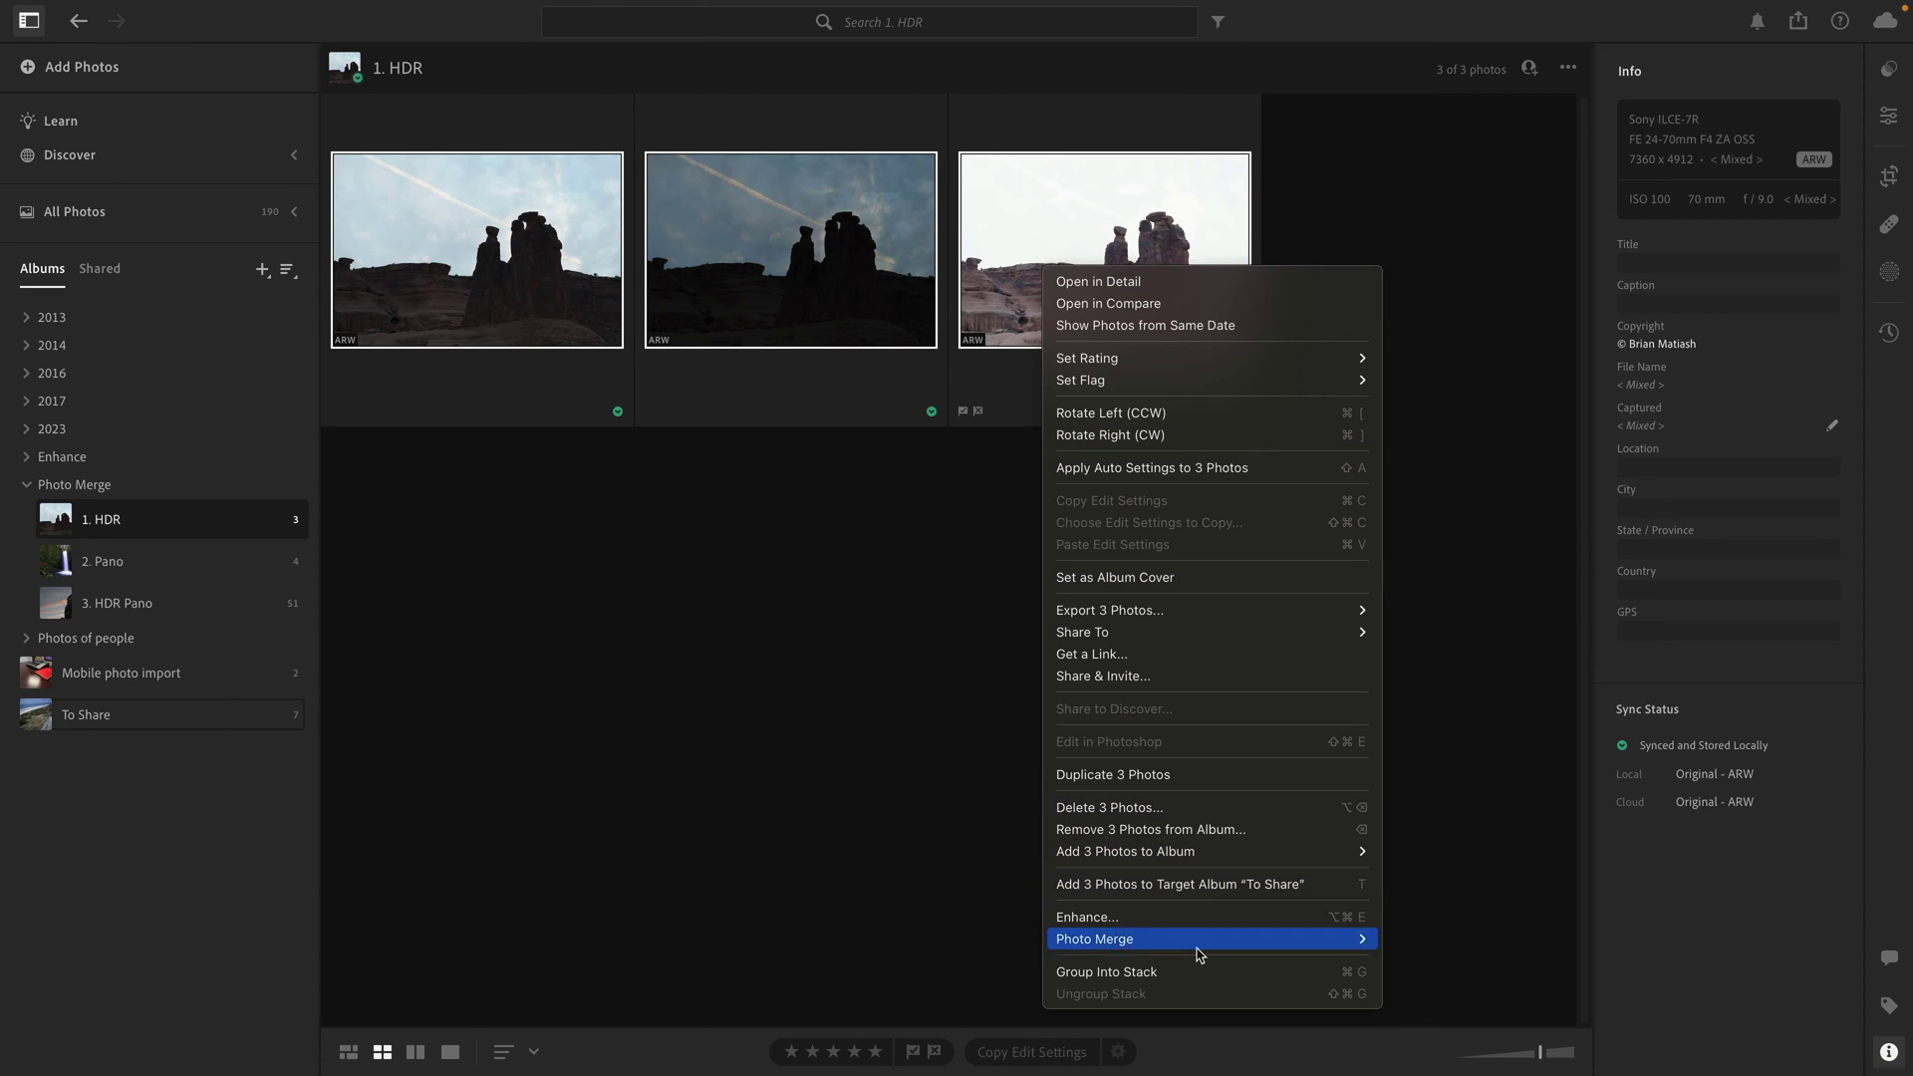
mouse_move(1205, 944)
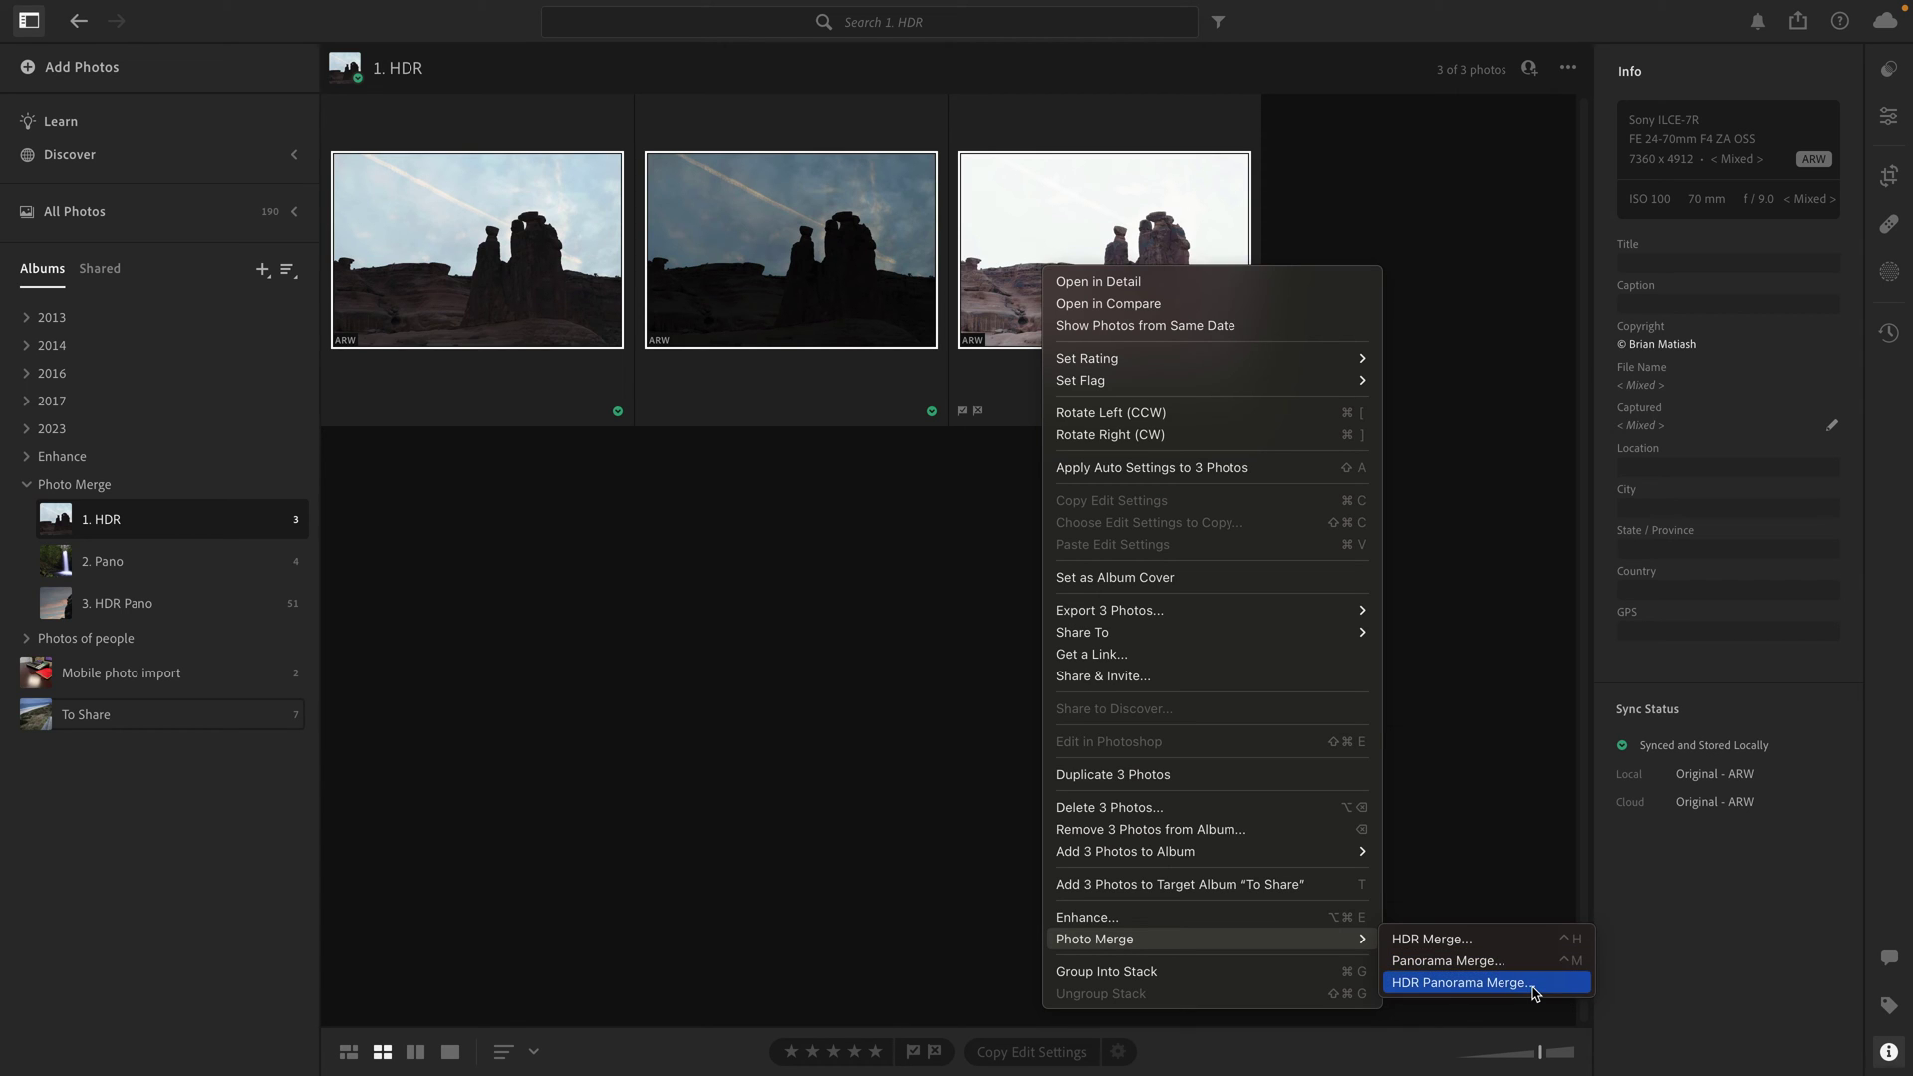
key(Escape)
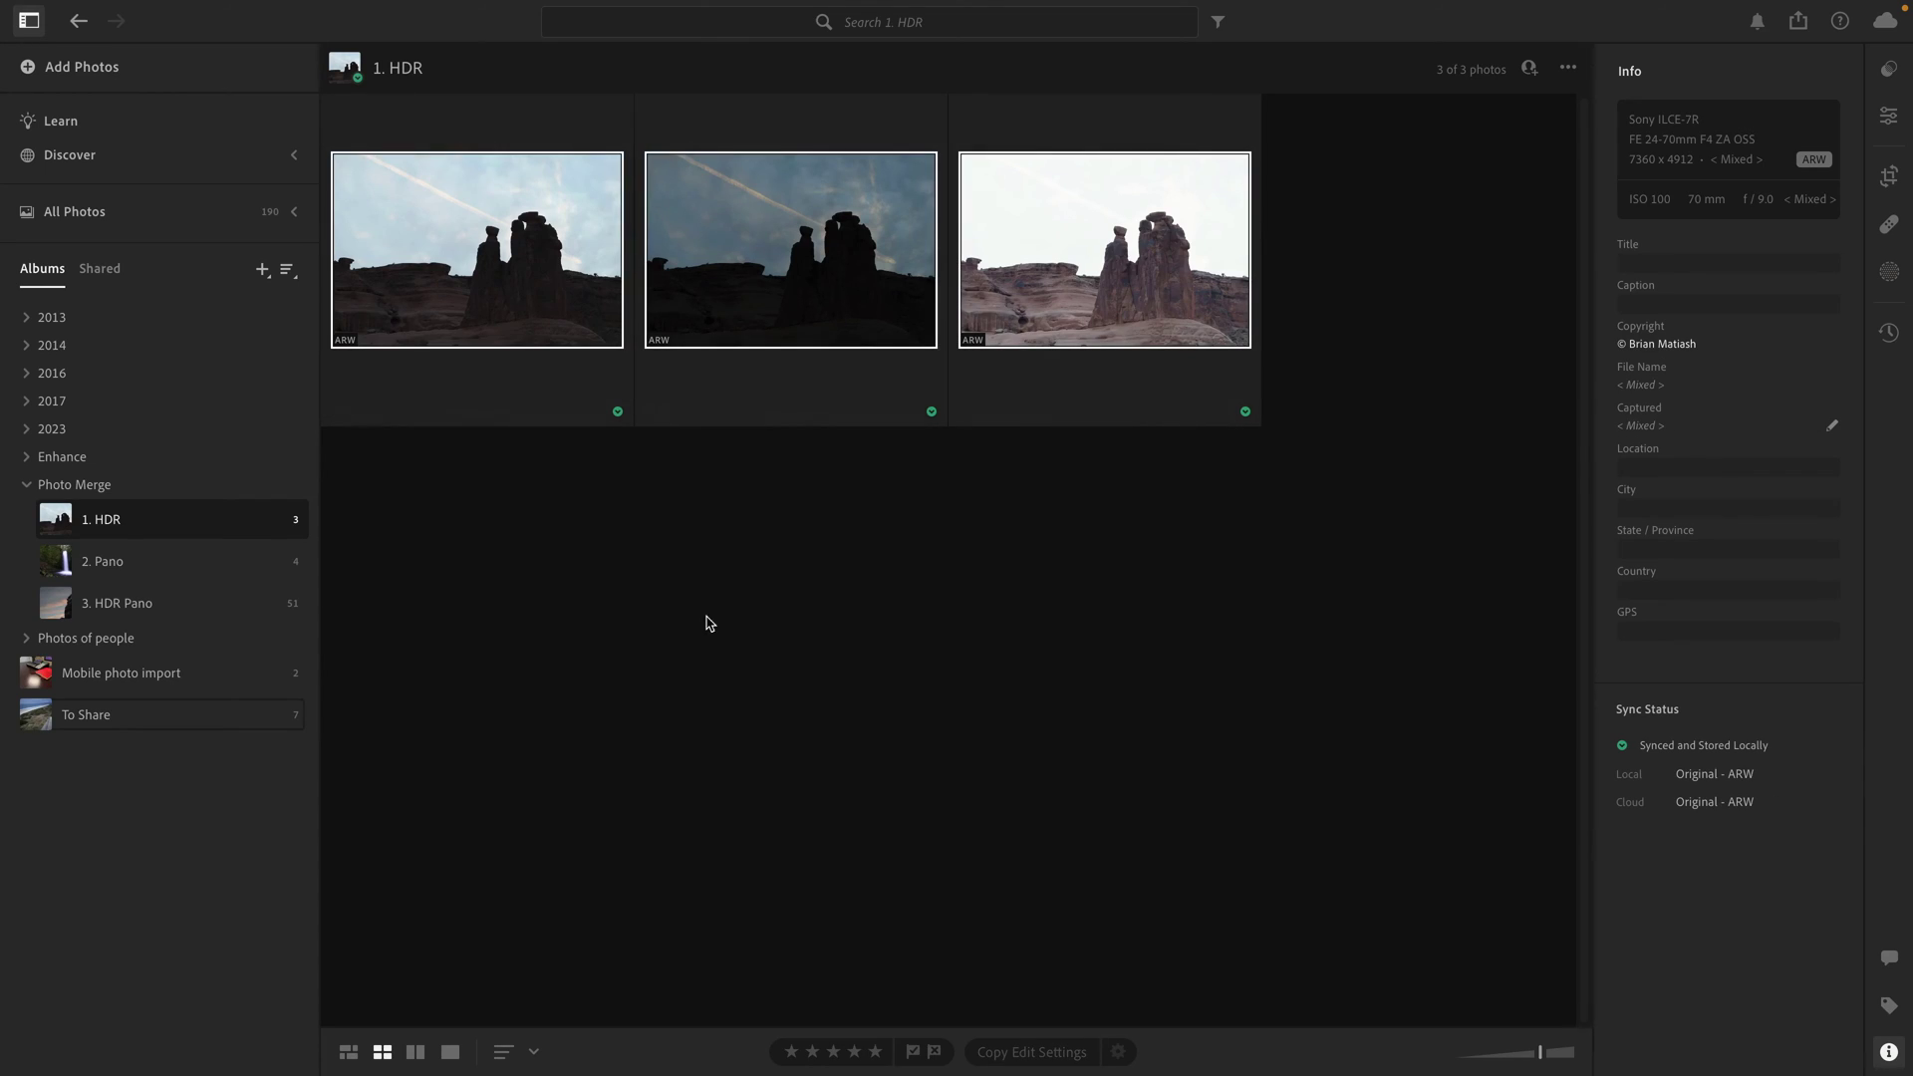
Deselect the HDR photos and open the Enhance dialog for the Monkey.CR3 photo
click(713, 669)
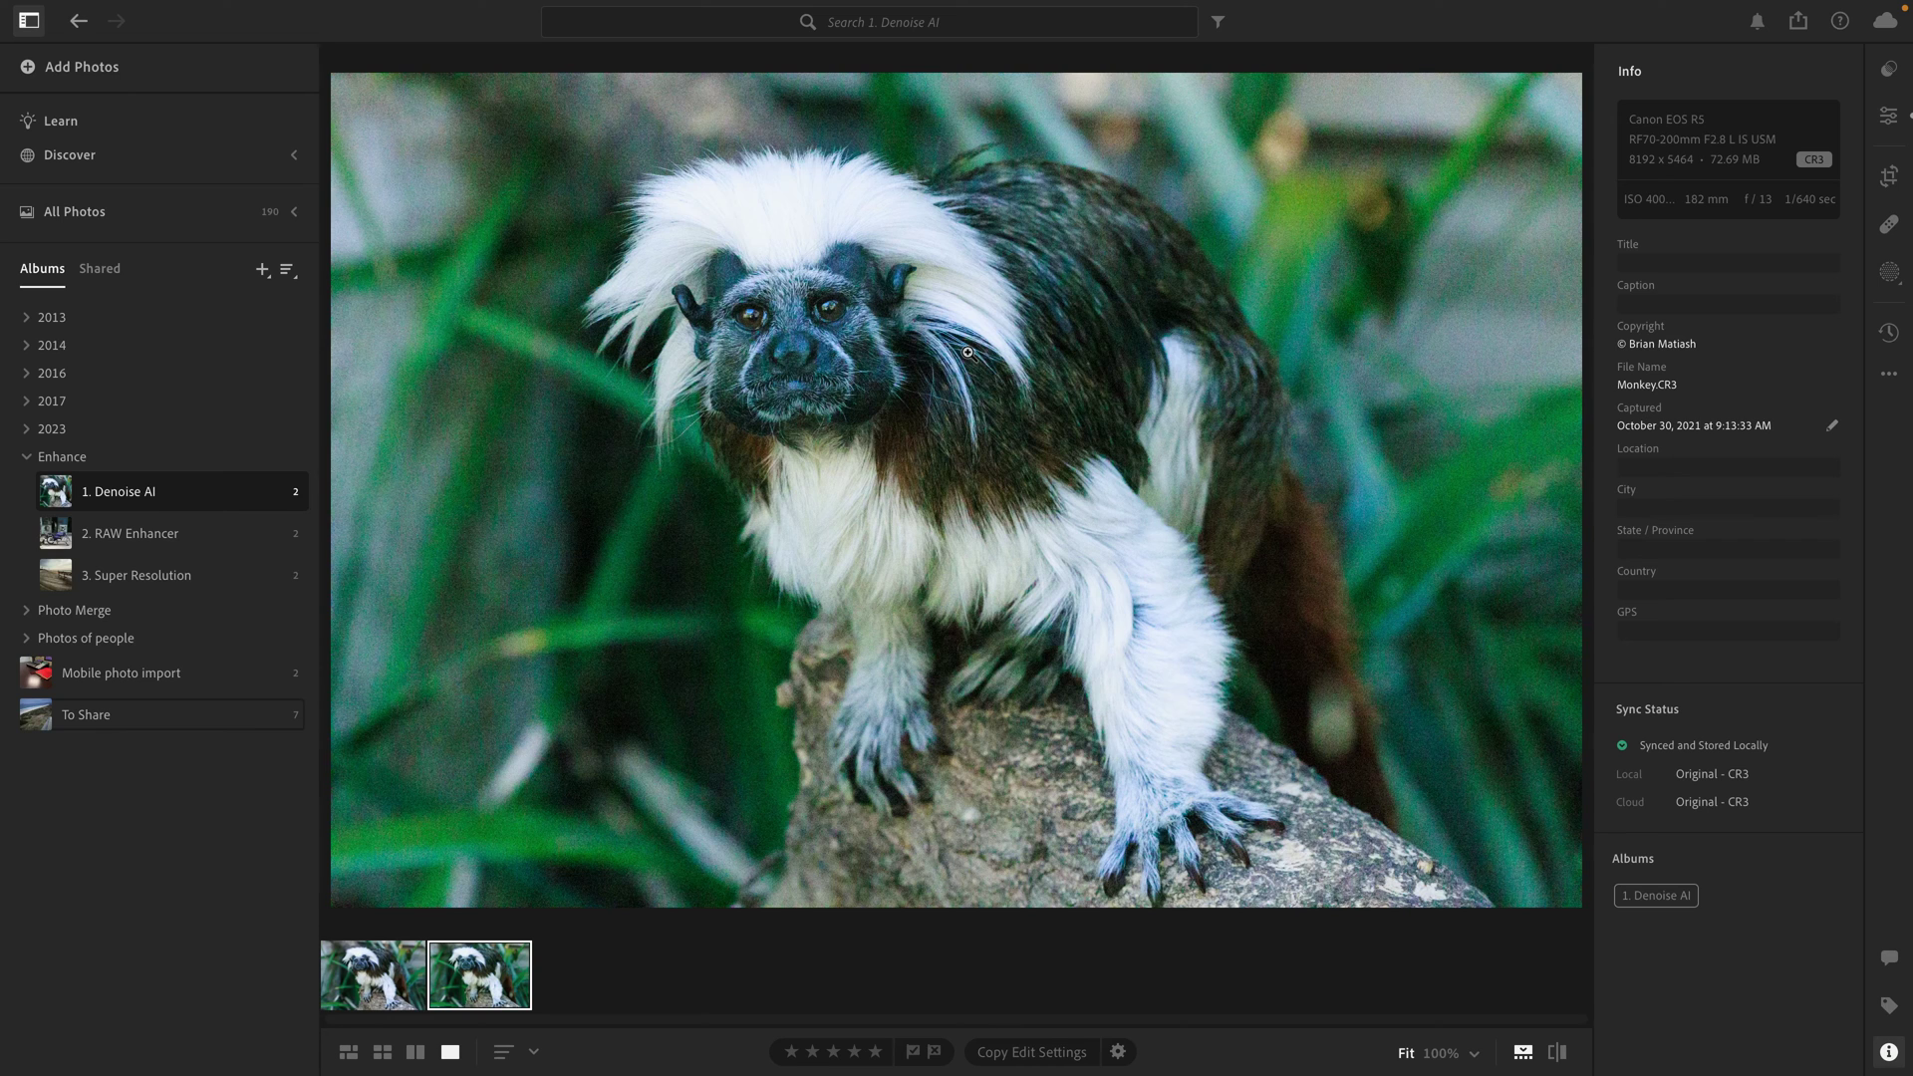
right_click(968, 355)
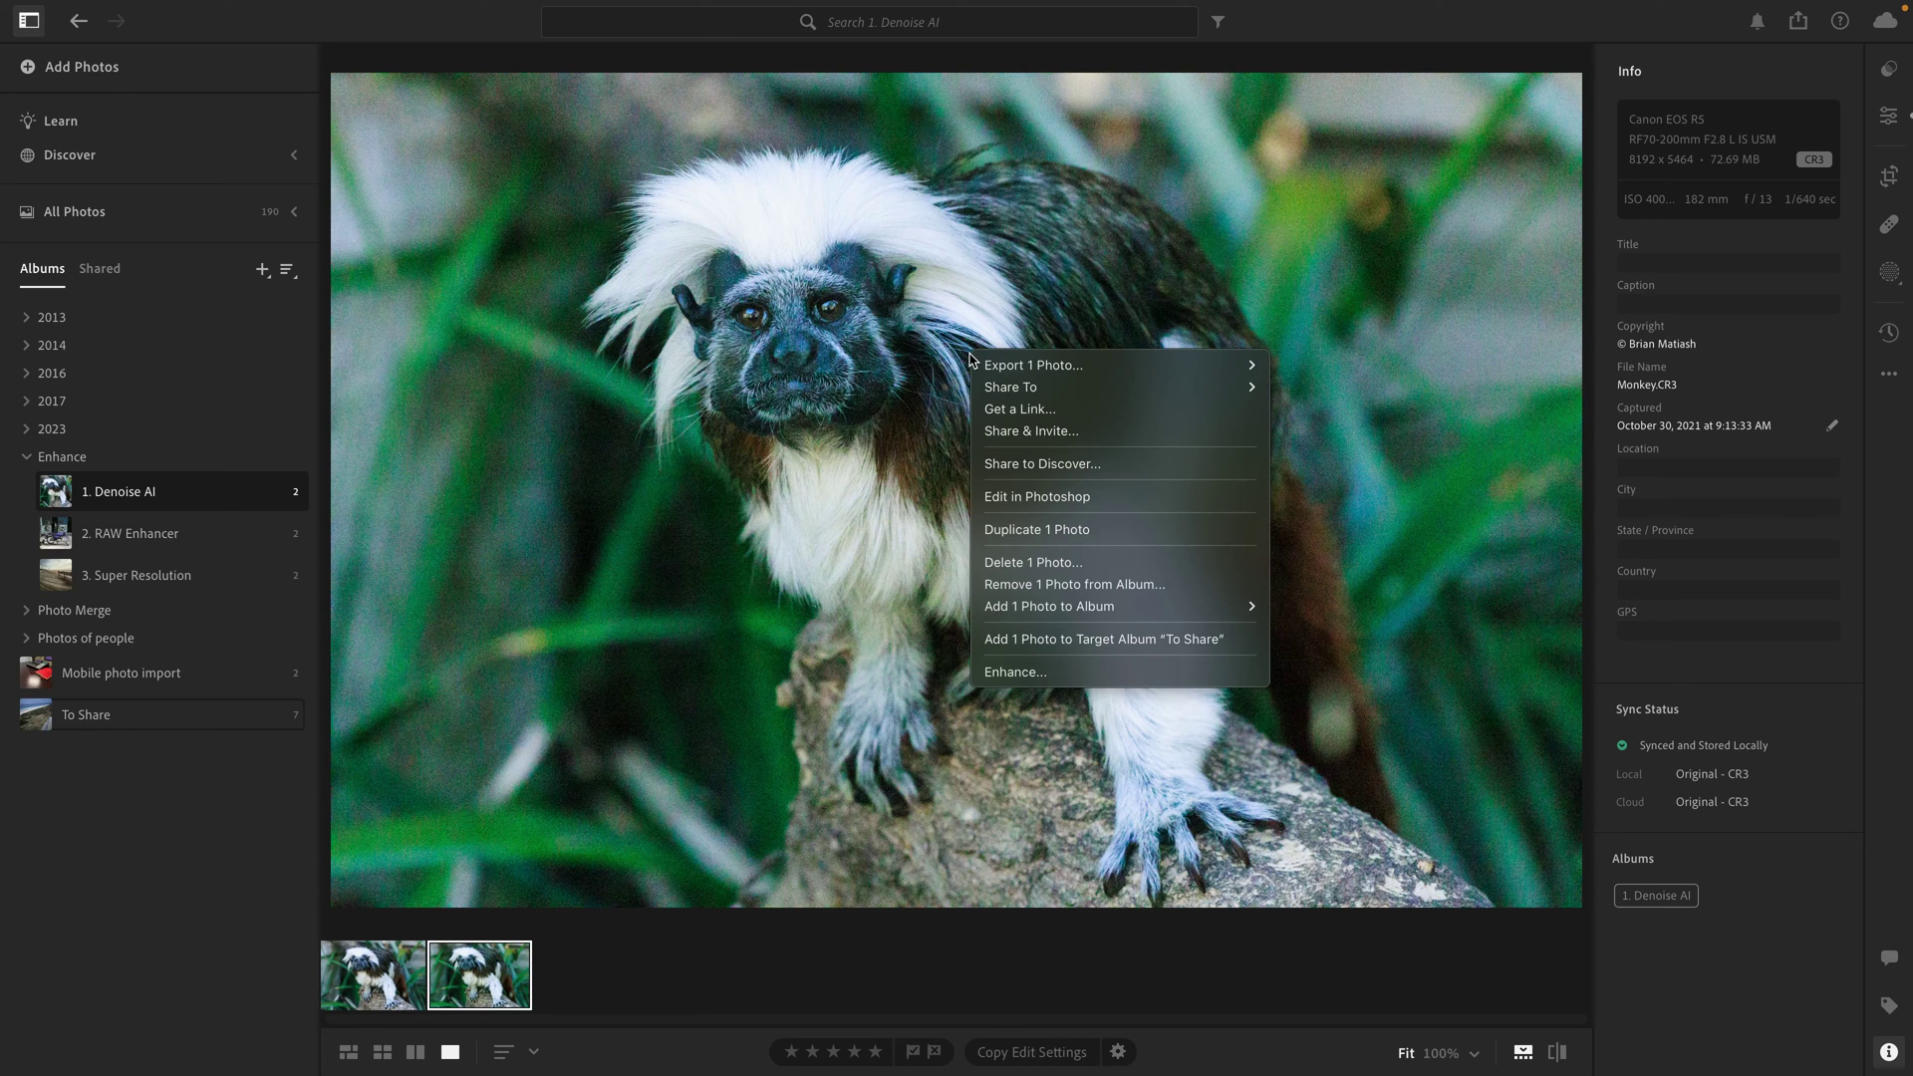
click(1115, 674)
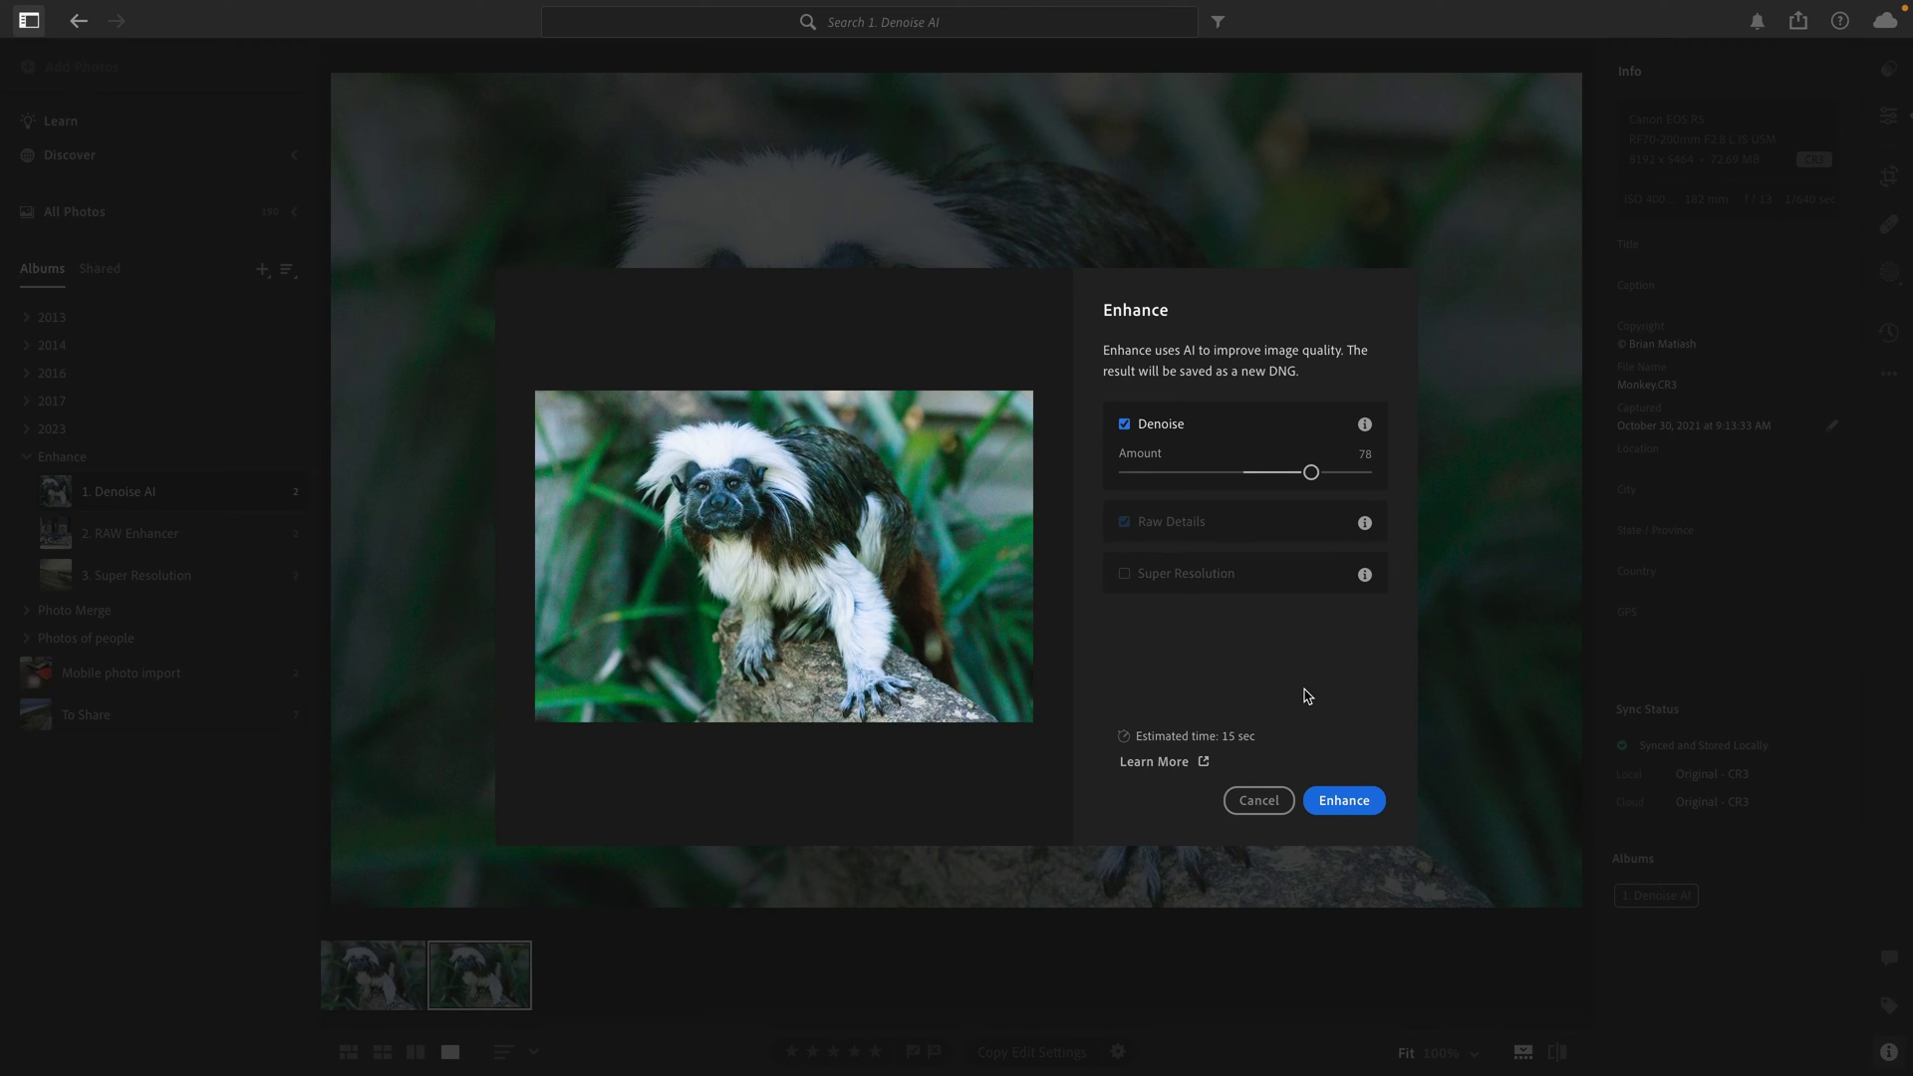
click(1125, 424)
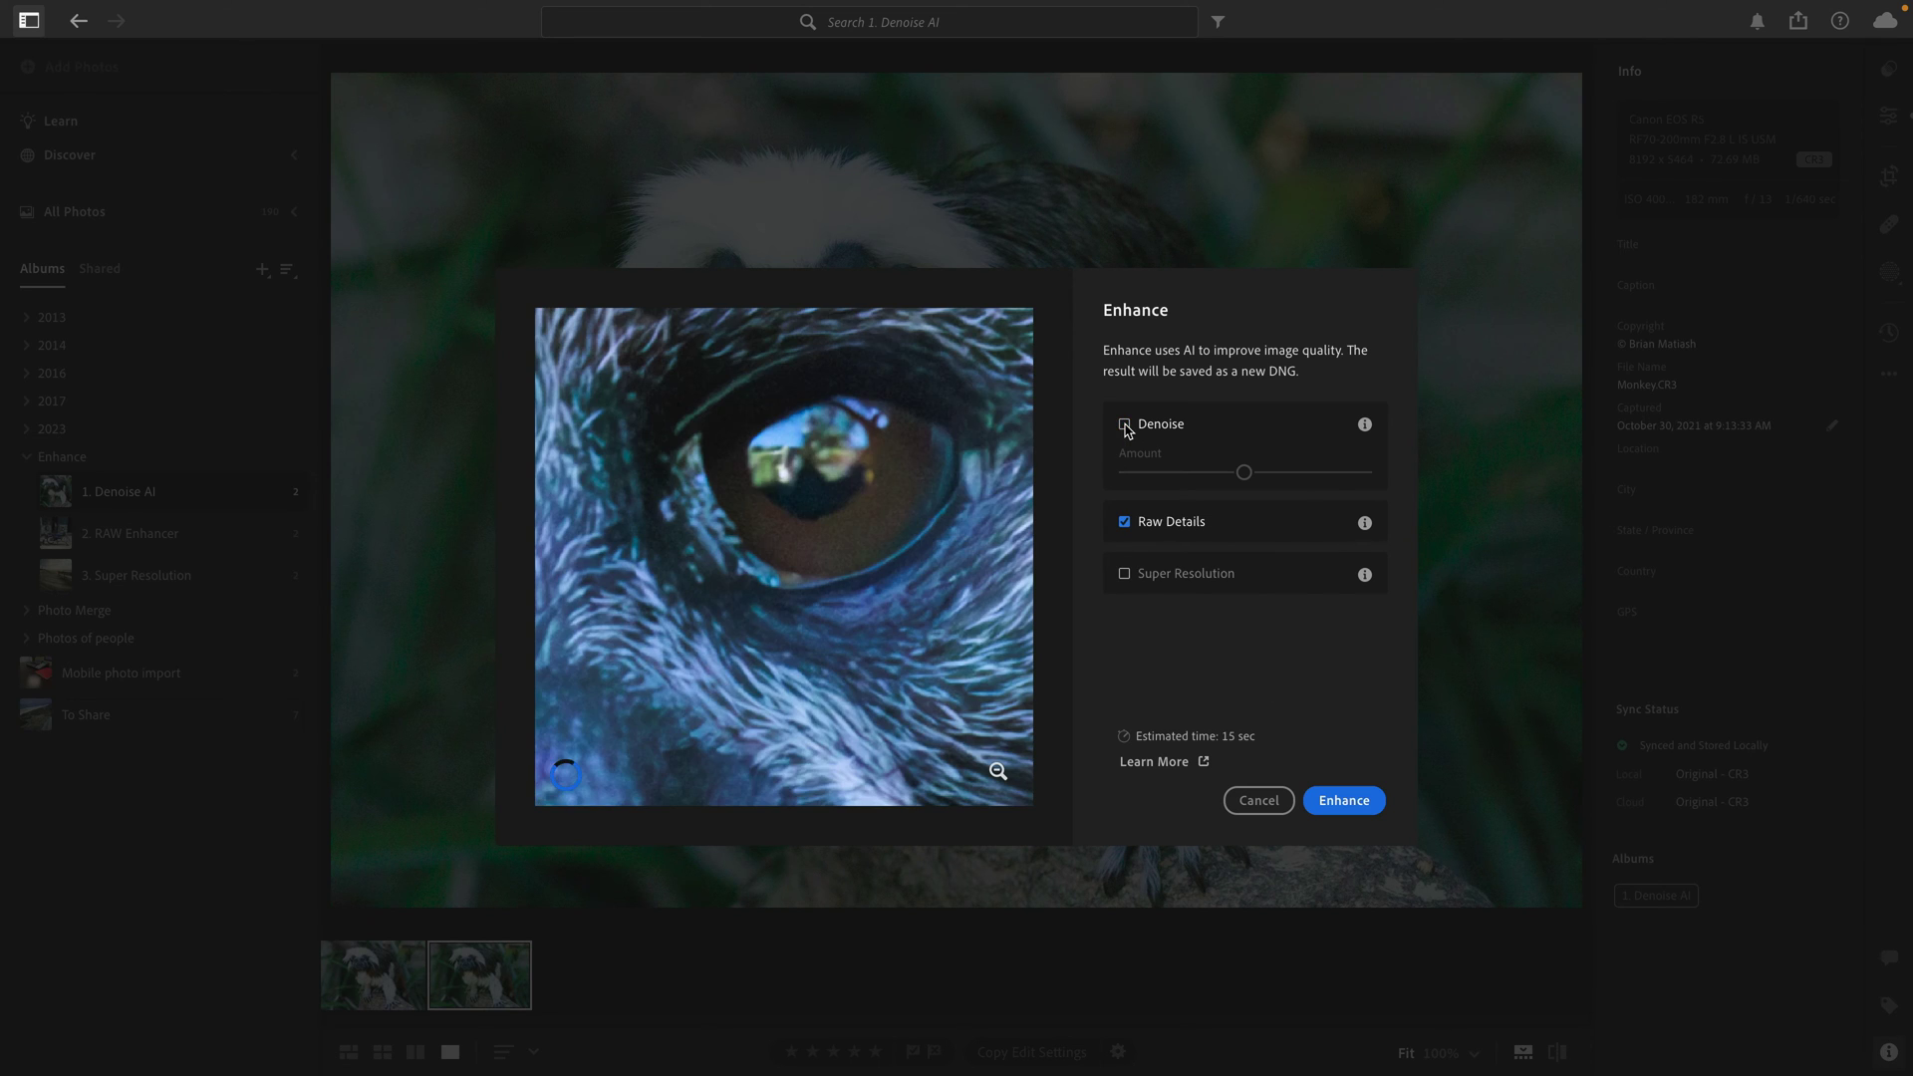
click(1135, 581)
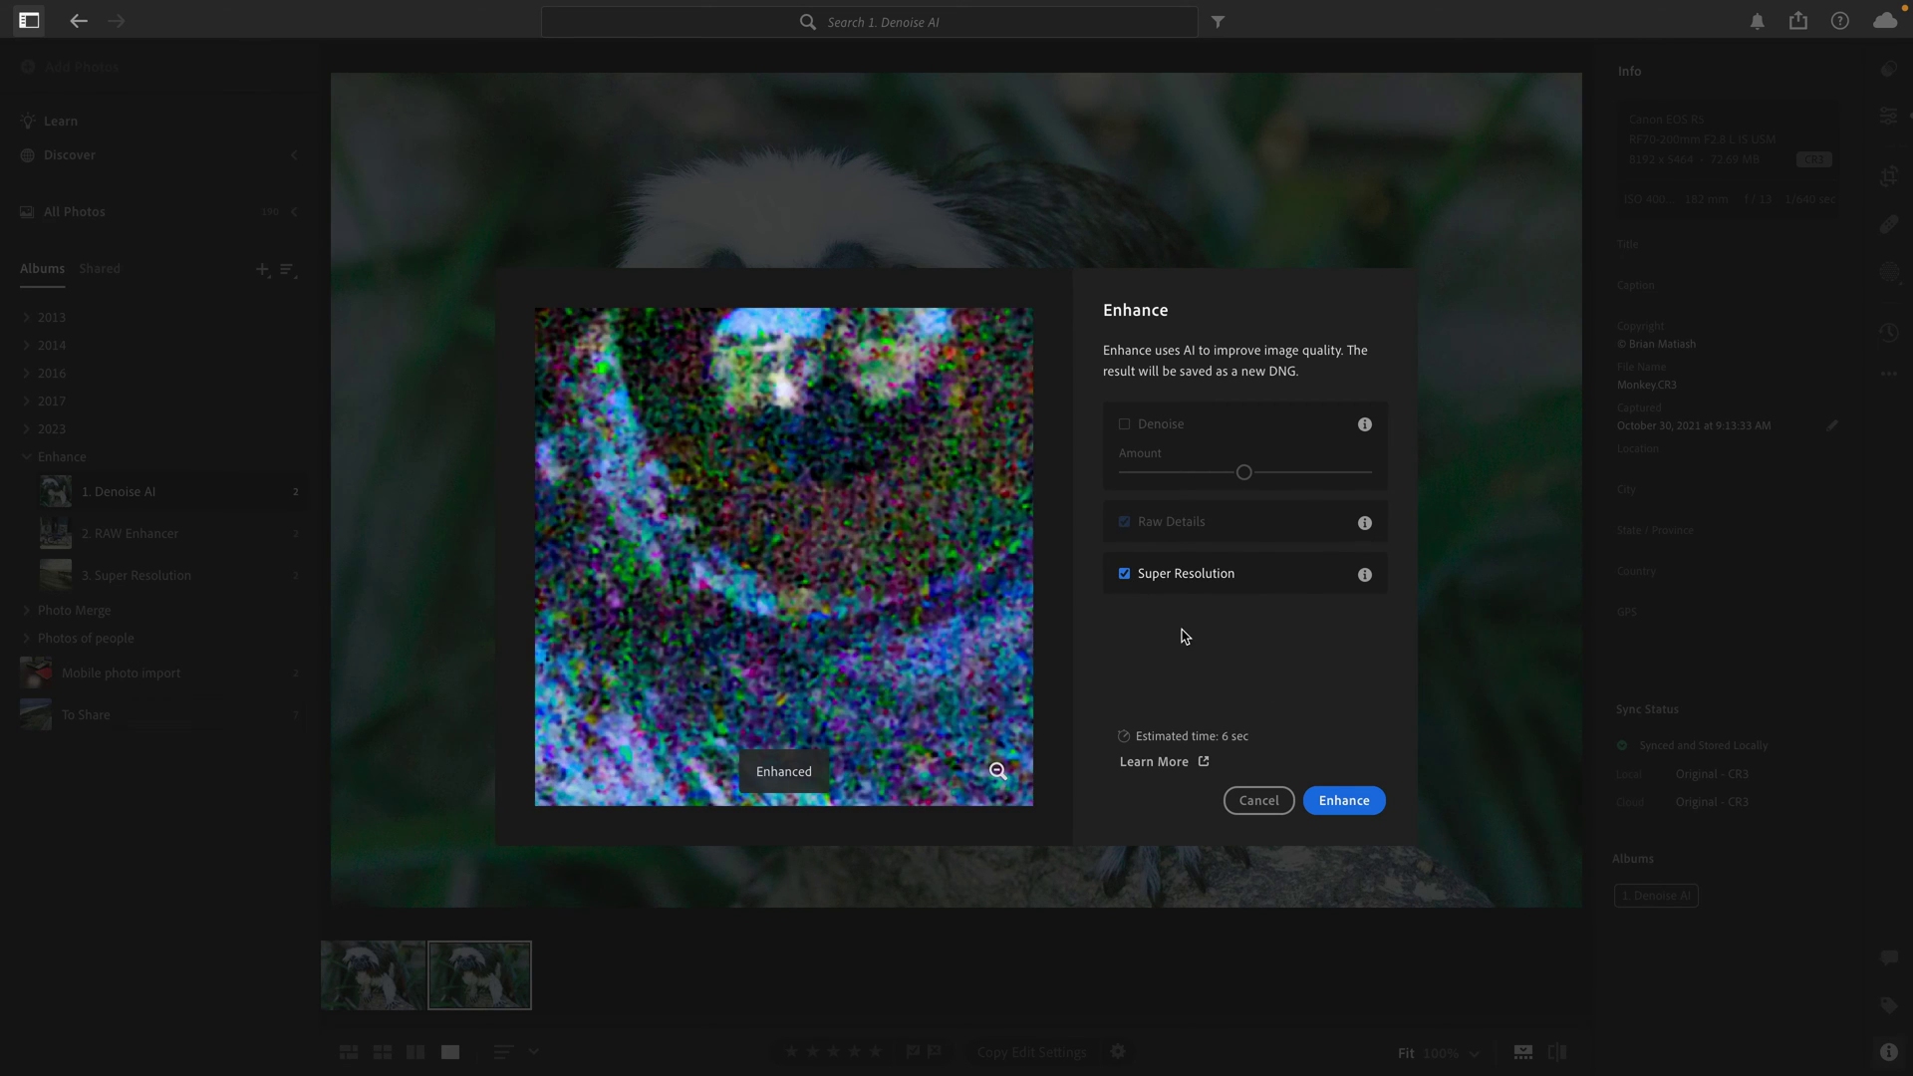
click(1125, 574)
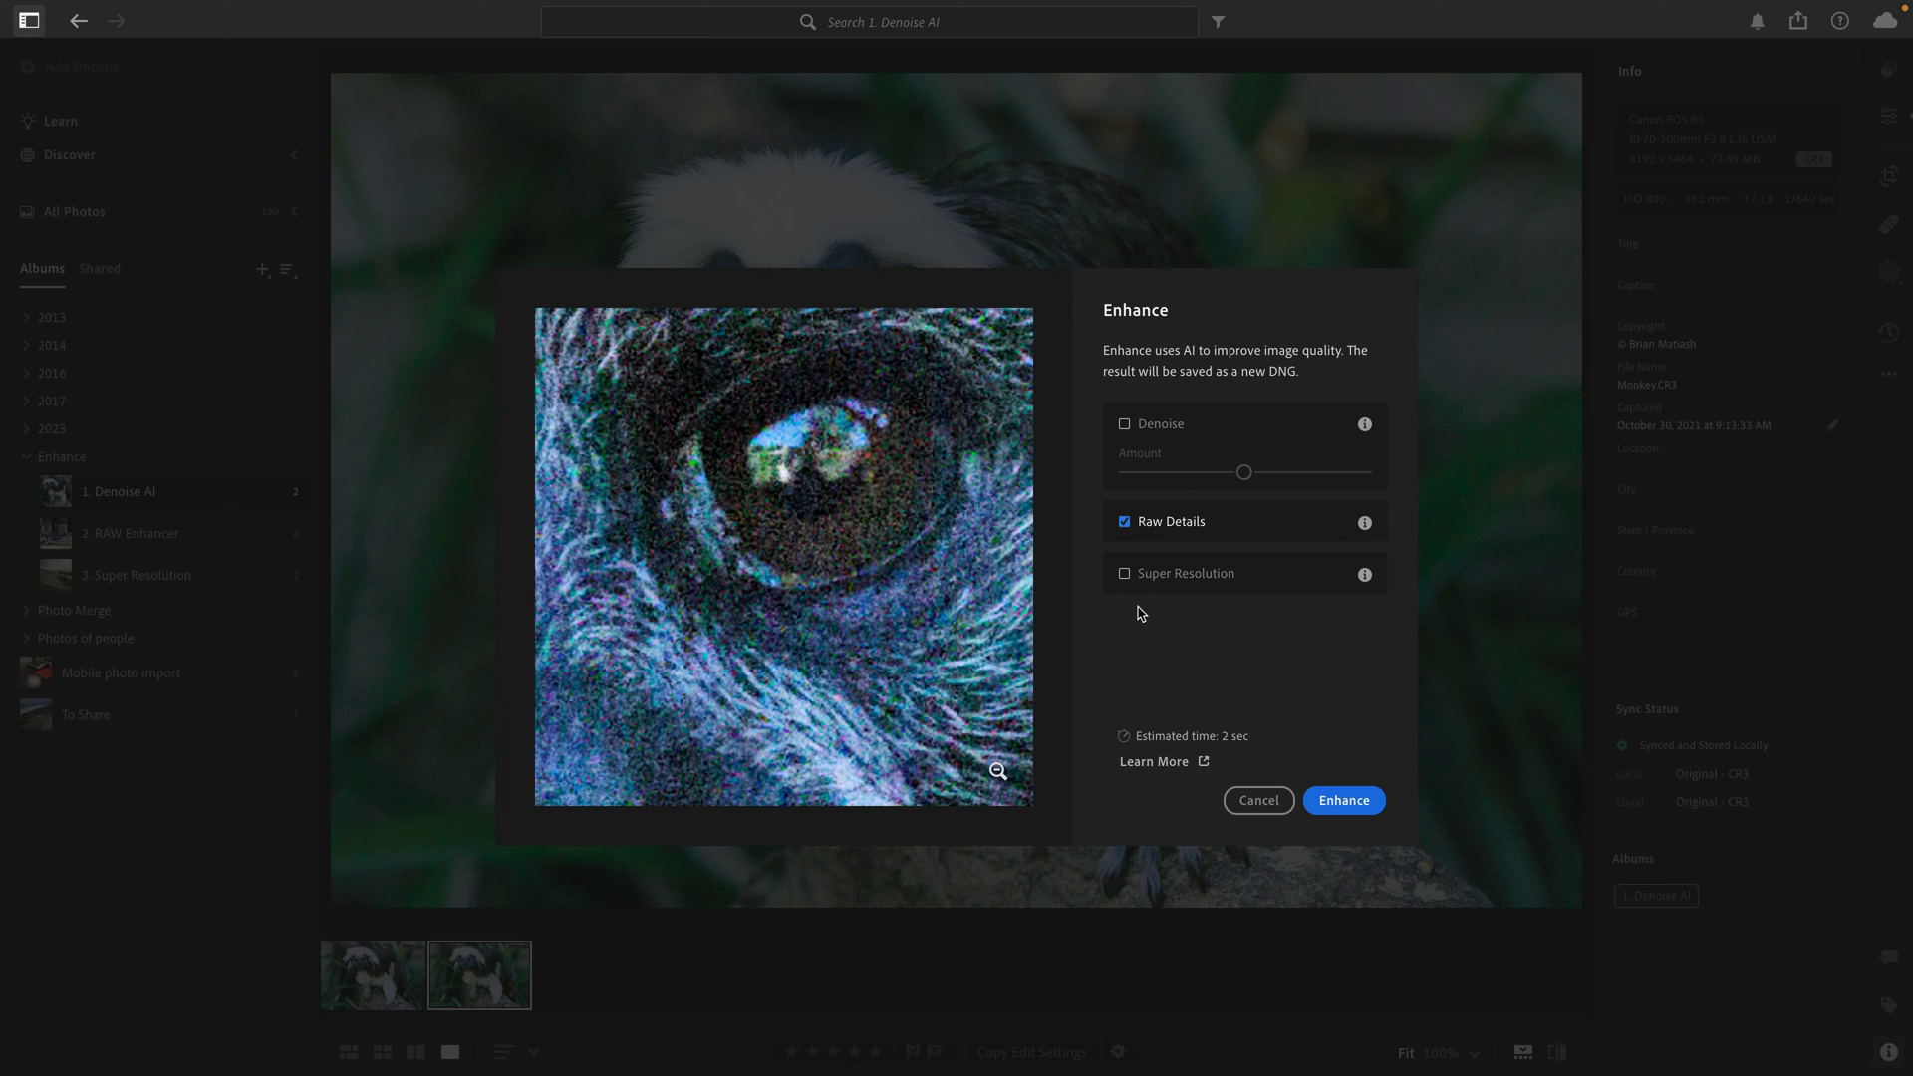
click(1125, 426)
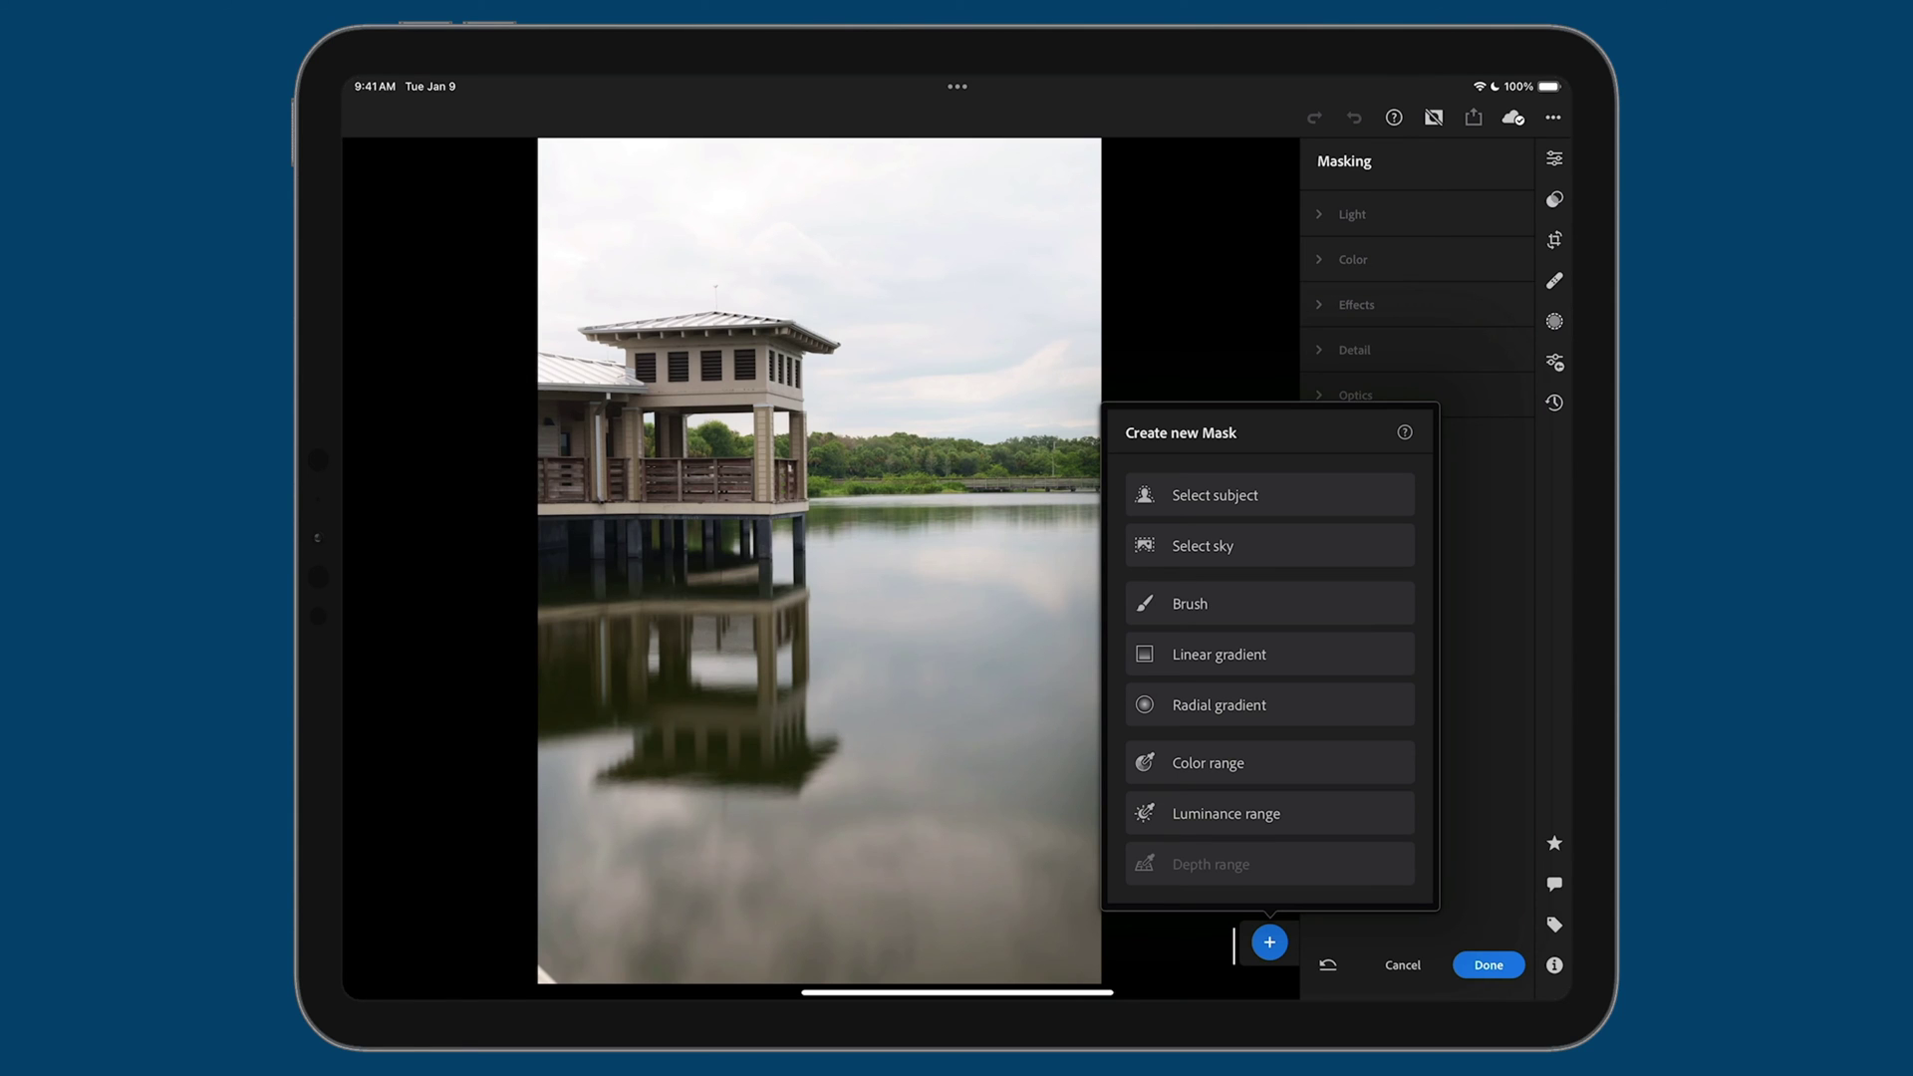
Mask the pavilion with Select subject, then invert it to cover sky, trees and water
click(1214, 495)
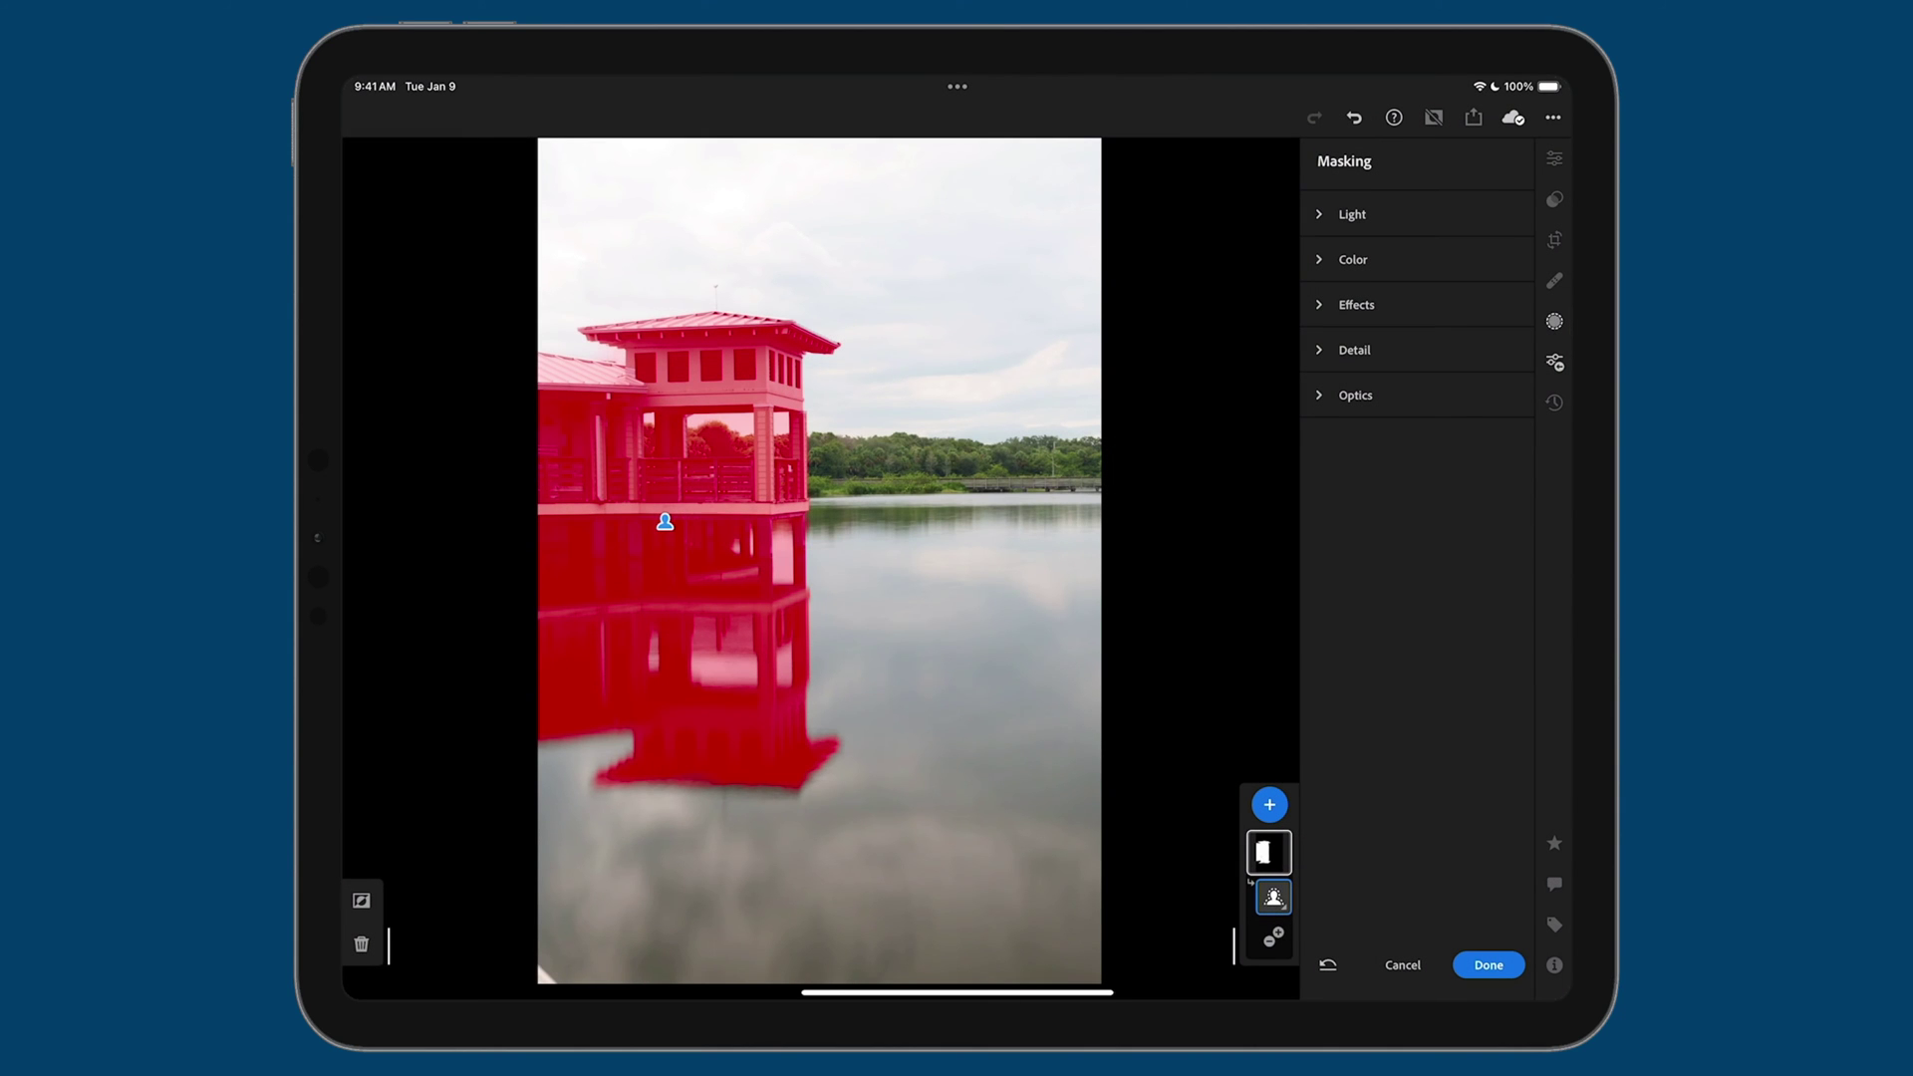
drag(386, 946, 585, 977)
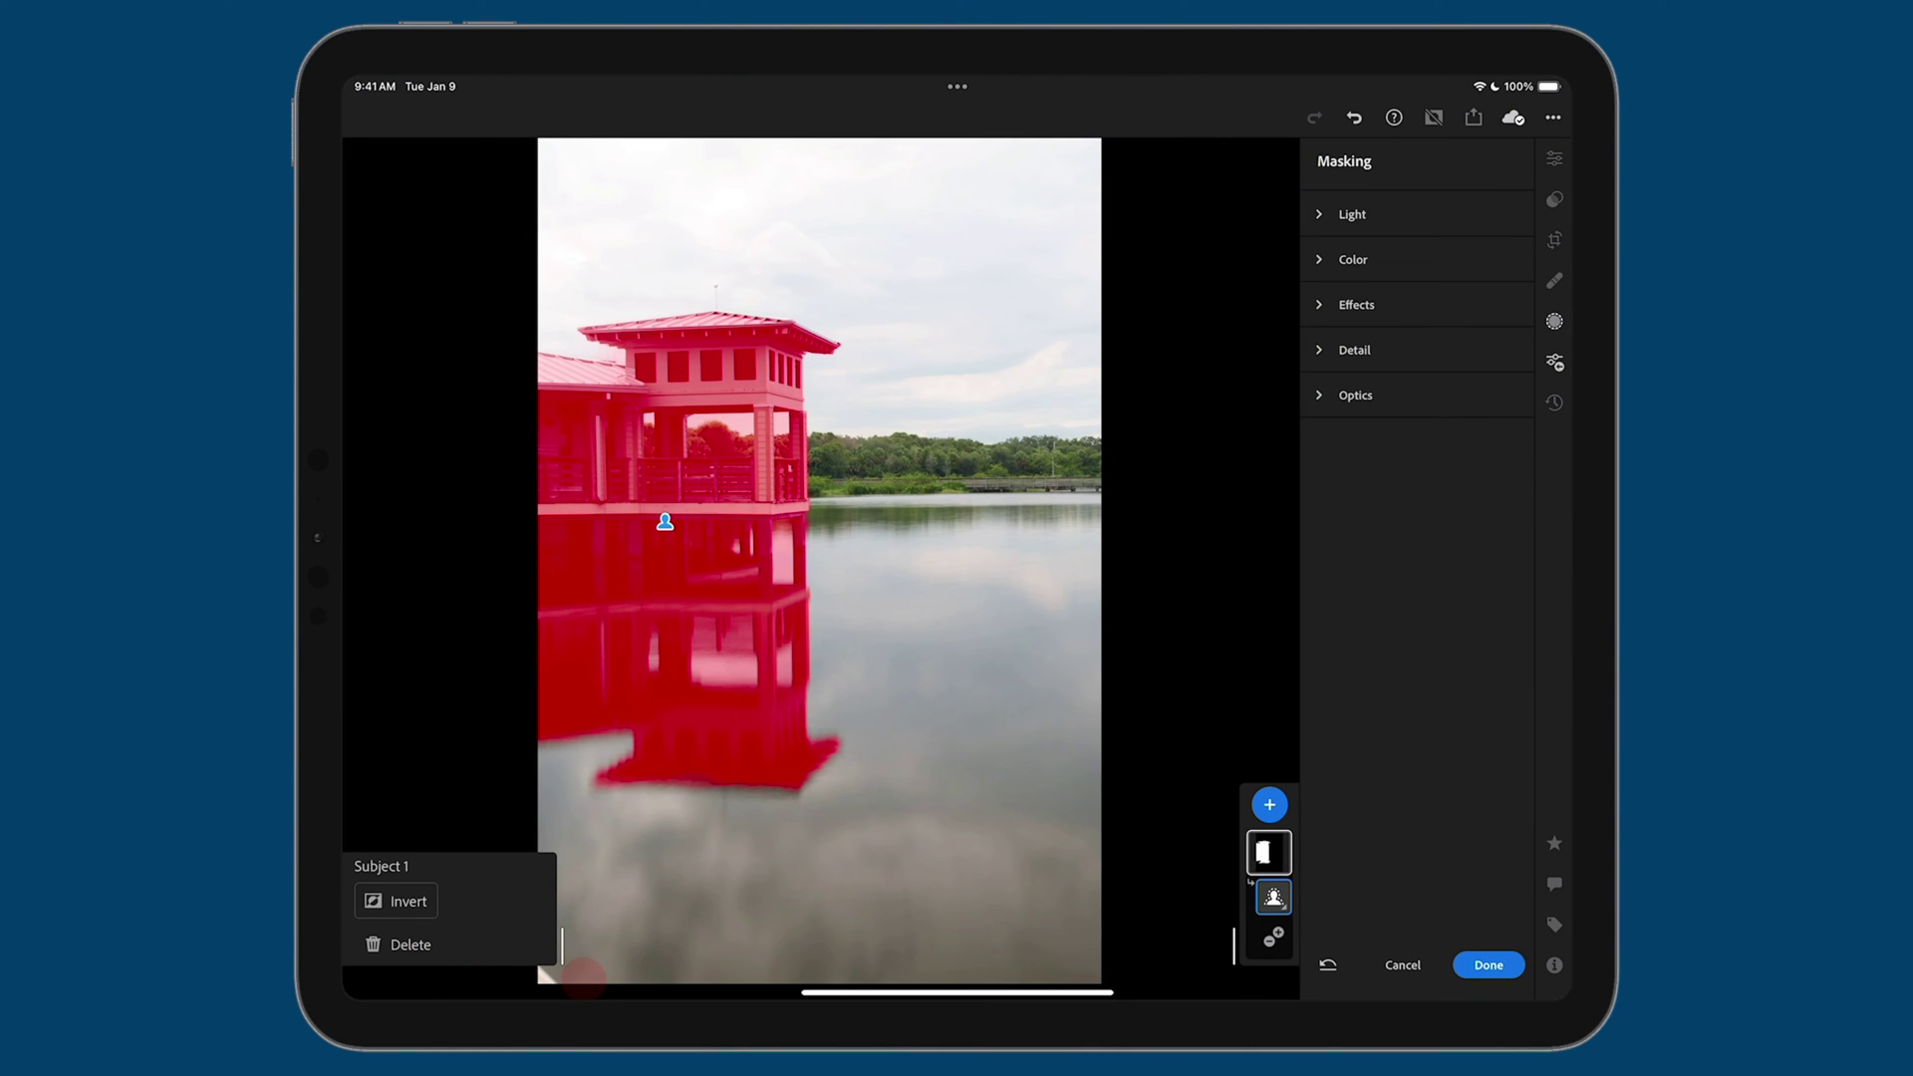
click(396, 897)
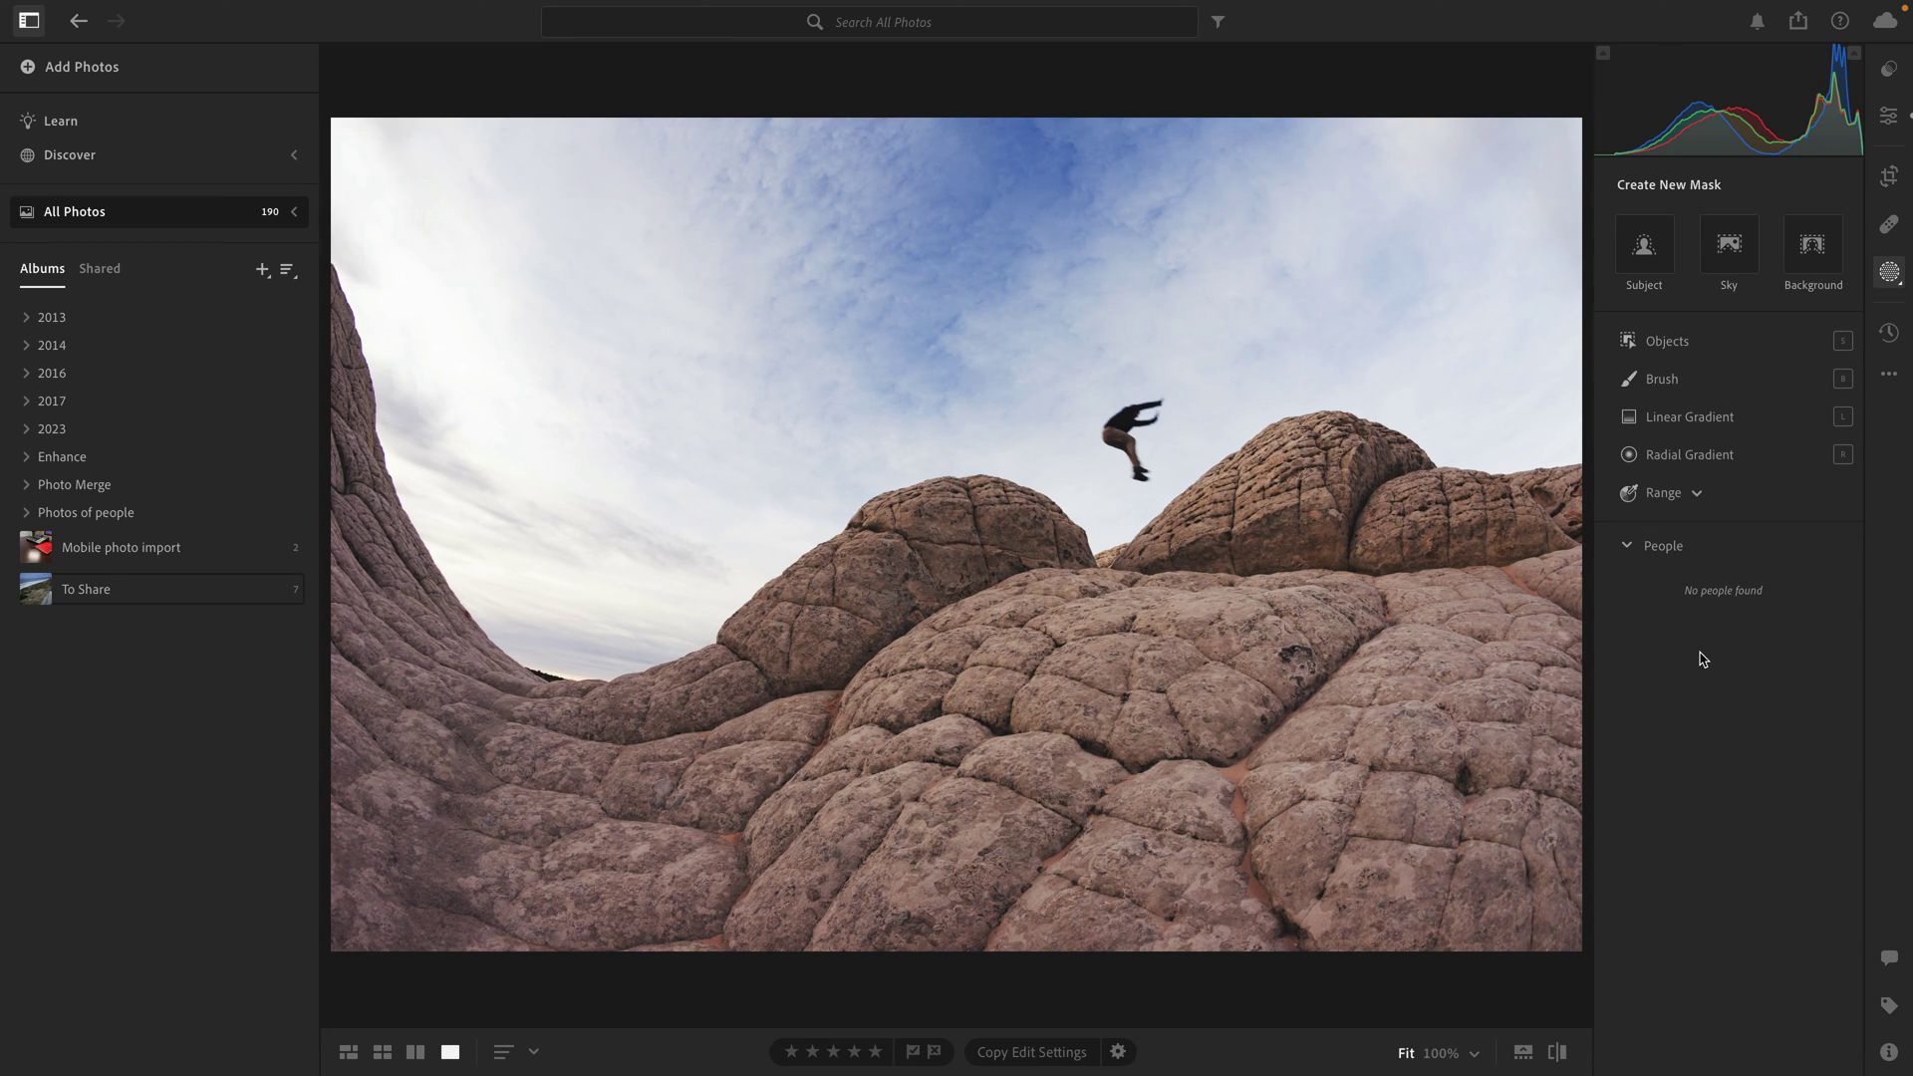
Mask the jumping person with an Objects mask, redoing the selection as a rectangle box
click(1680, 346)
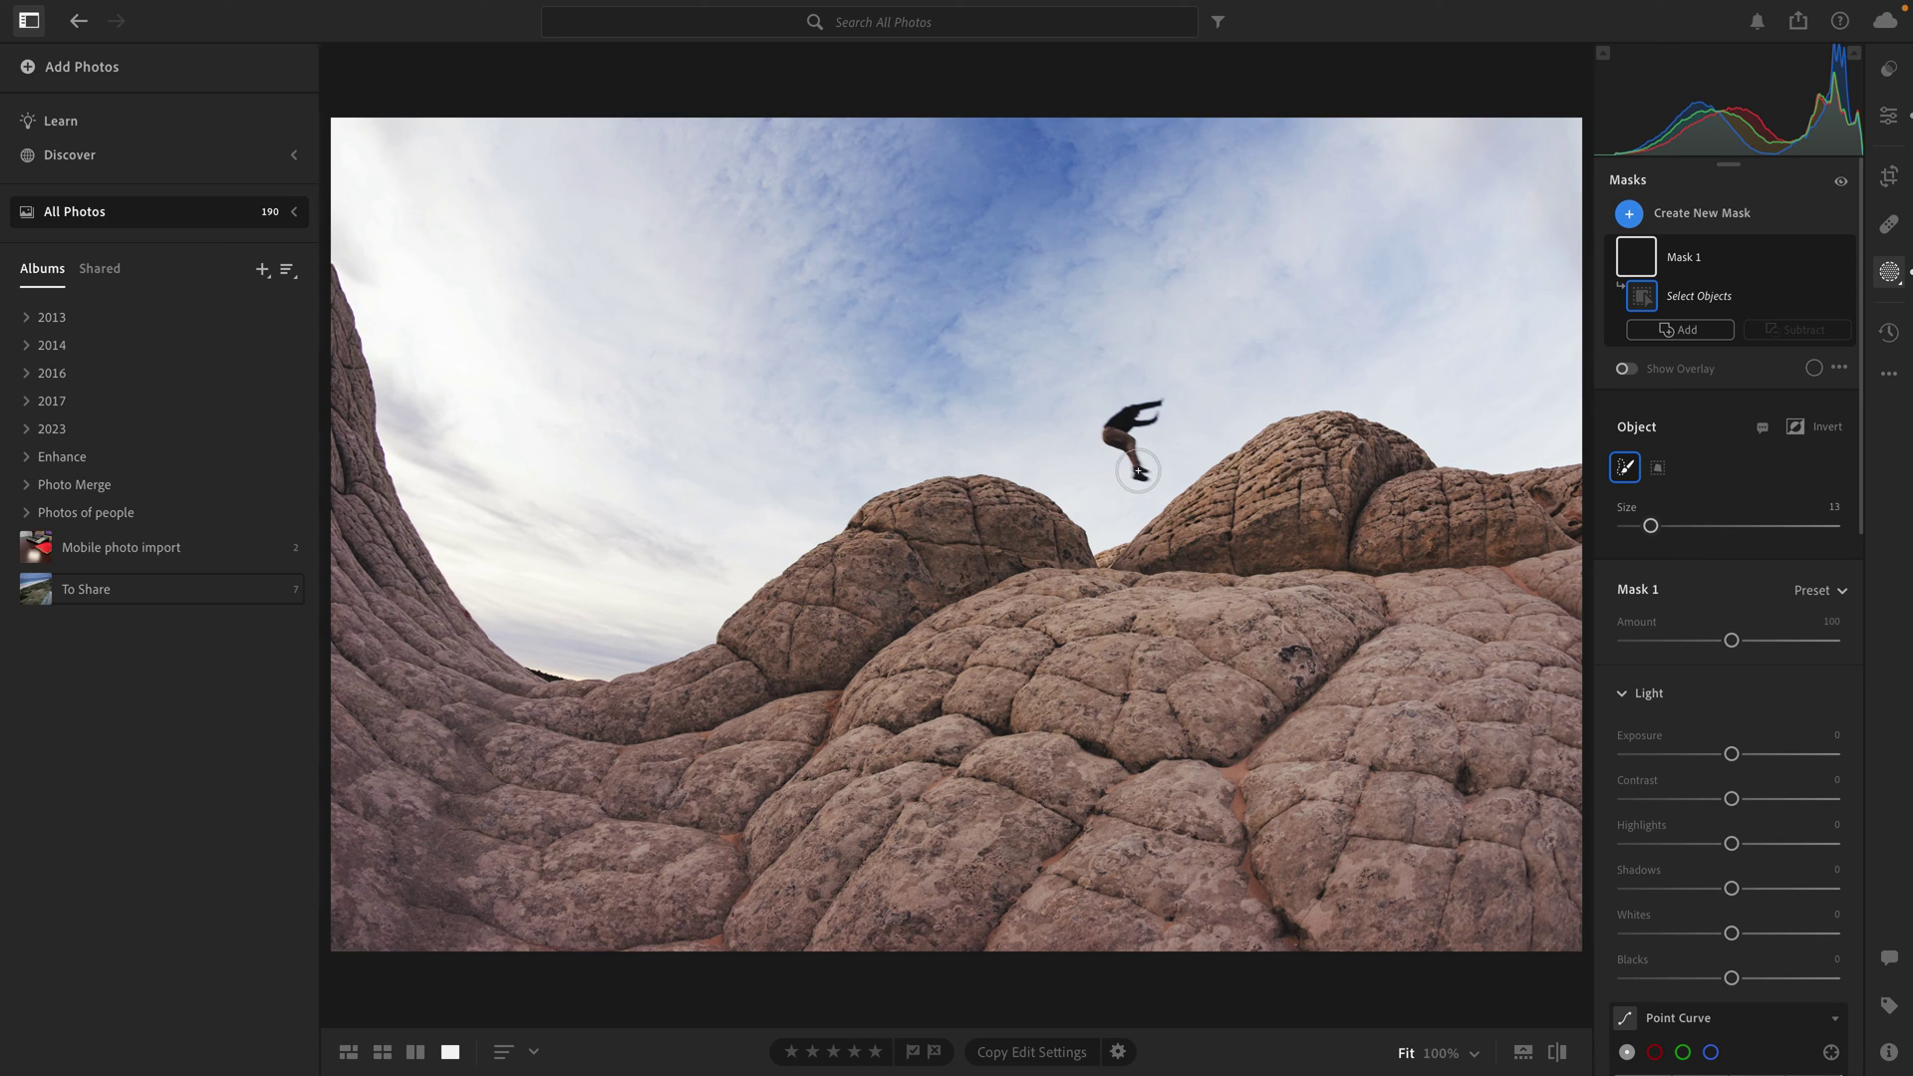
mouse_move(1126, 473)
mouse_down()
mouse_move(1111, 424)
mouse_move(1150, 409)
mouse_up()
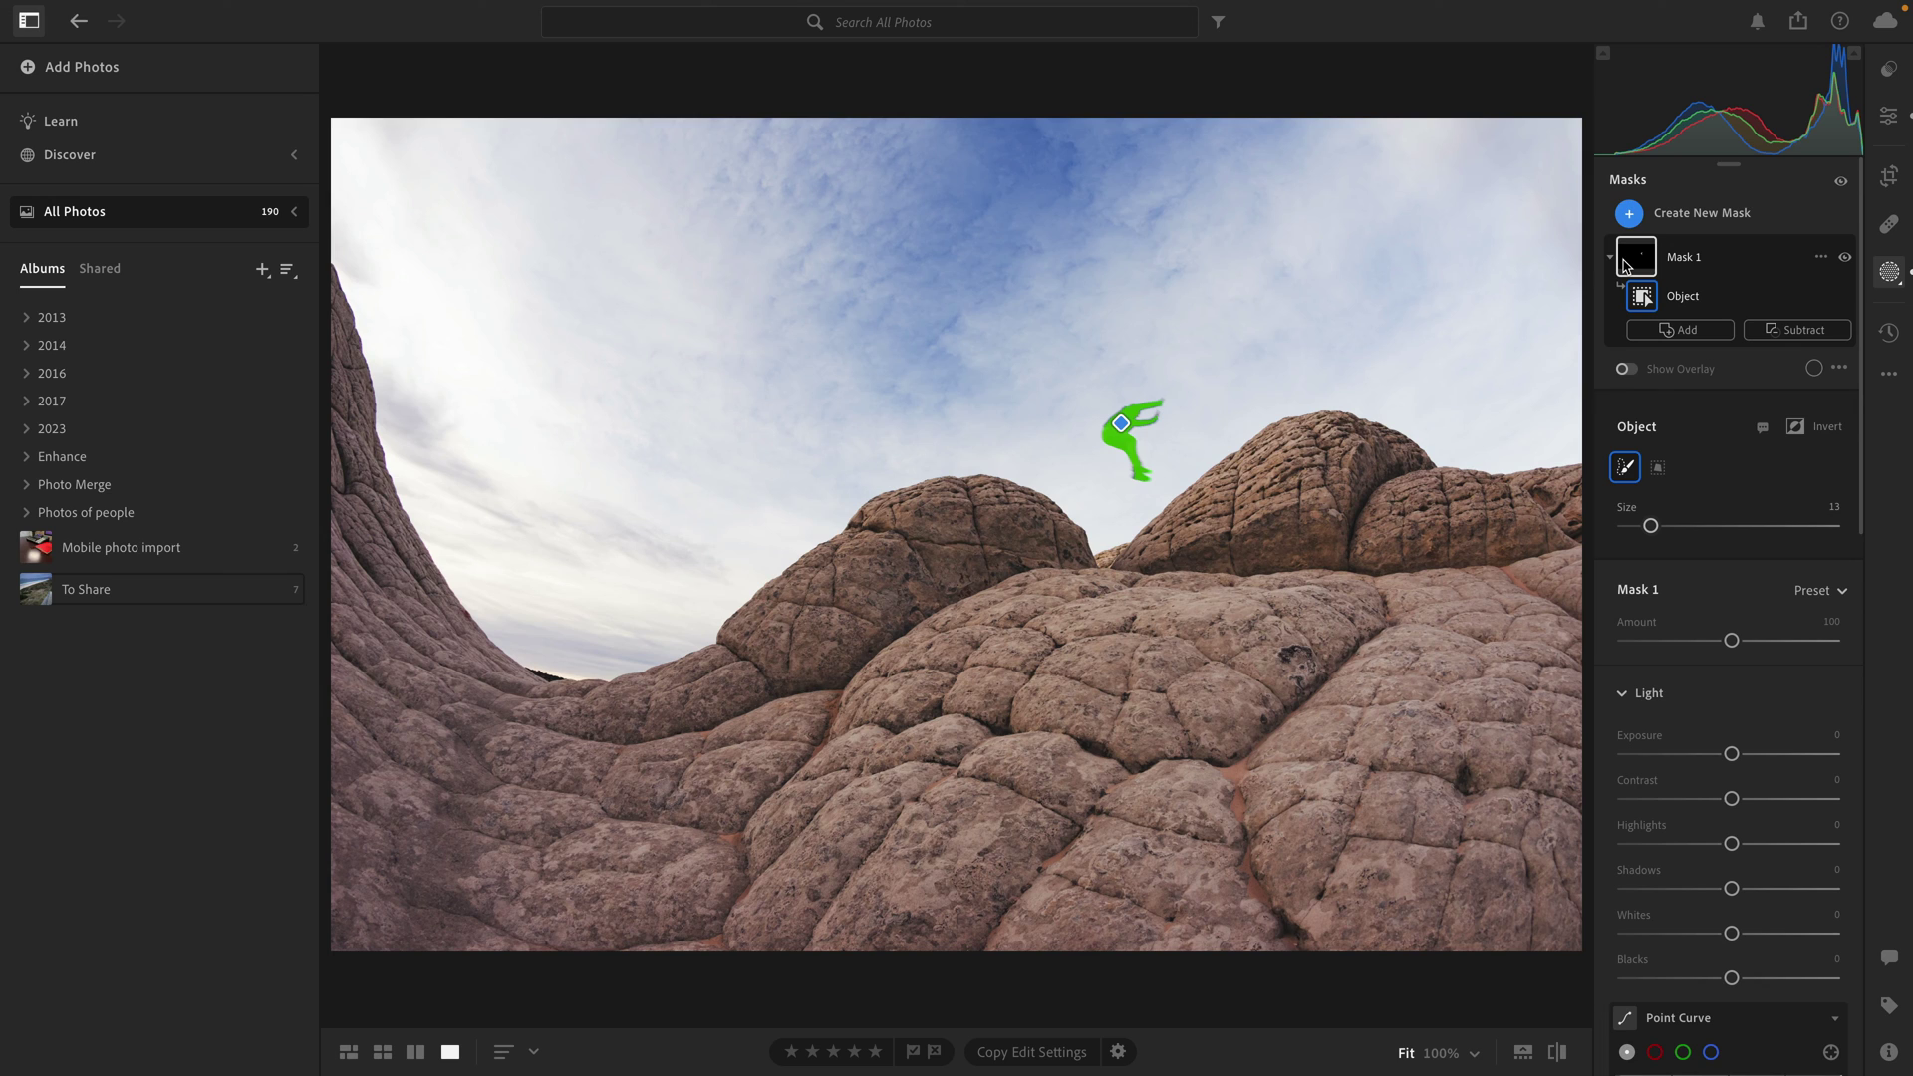
click(1371, 367)
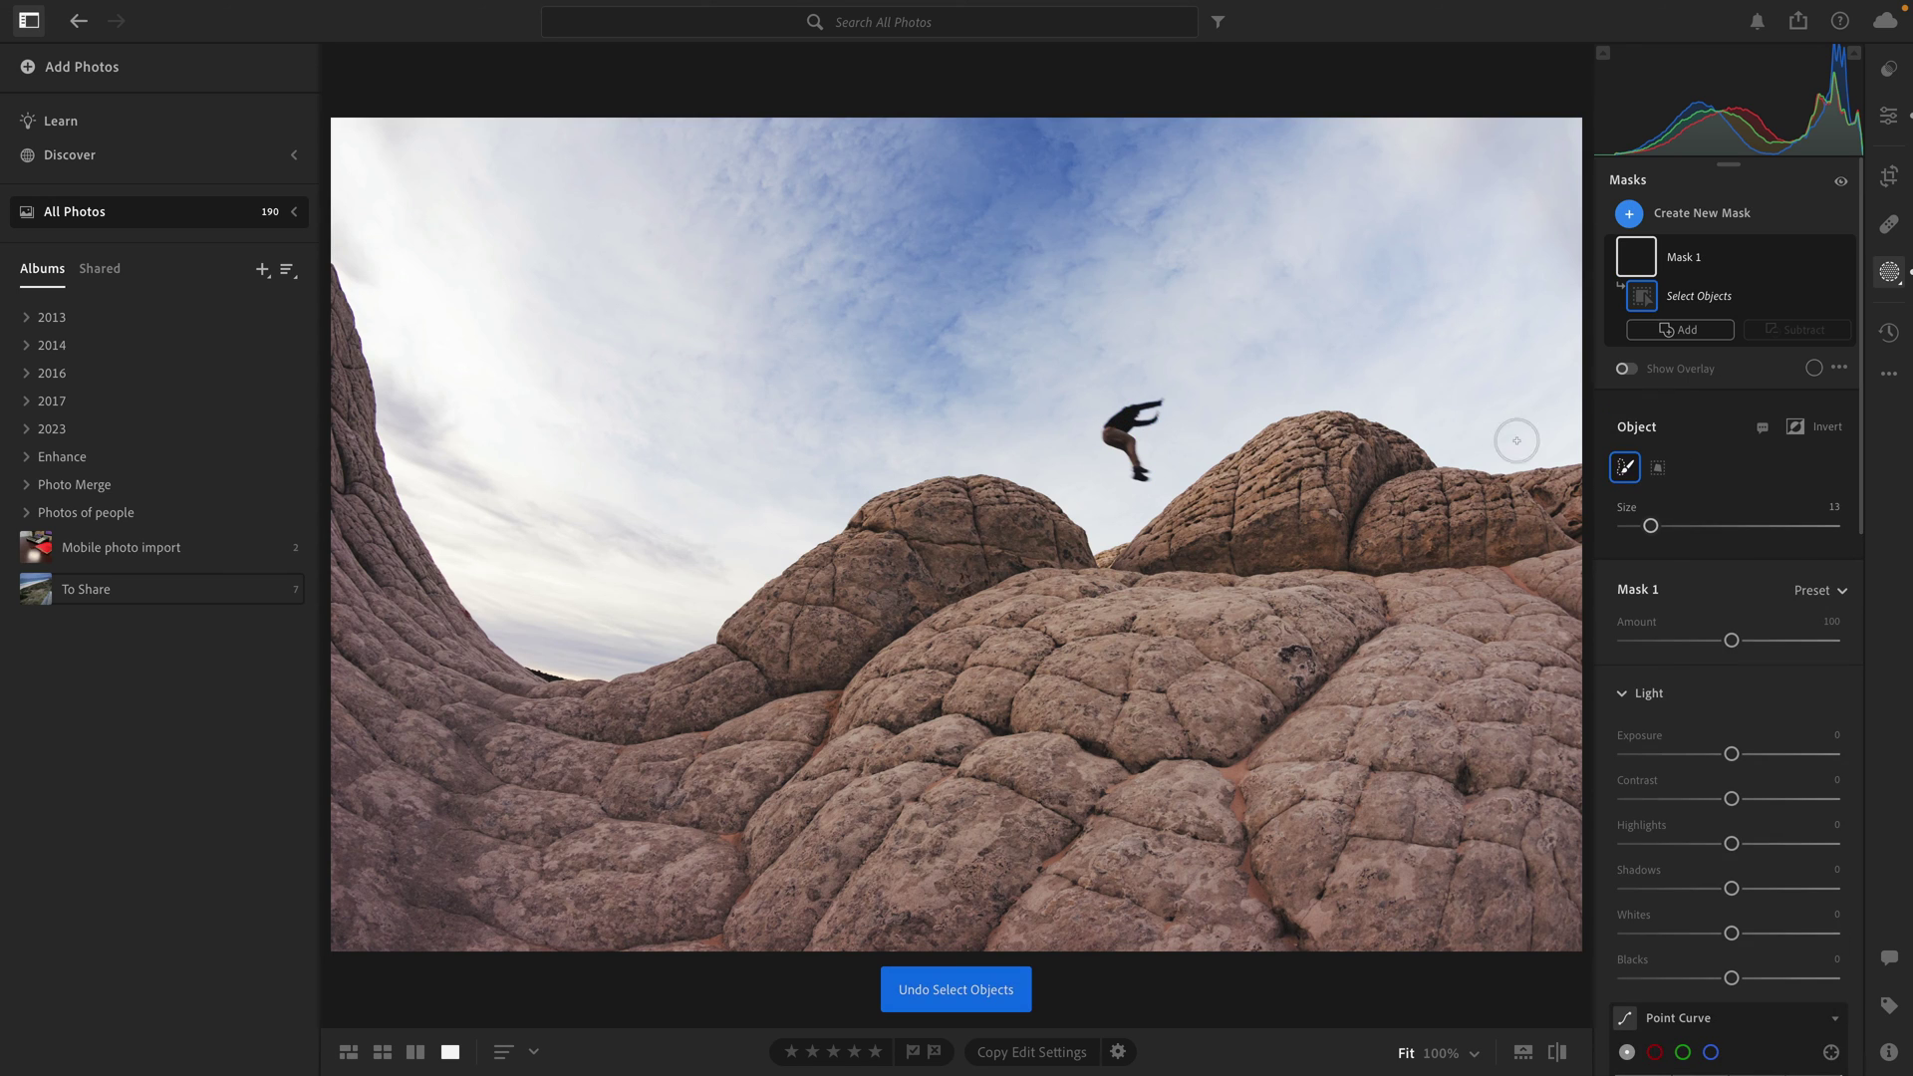
click(1657, 467)
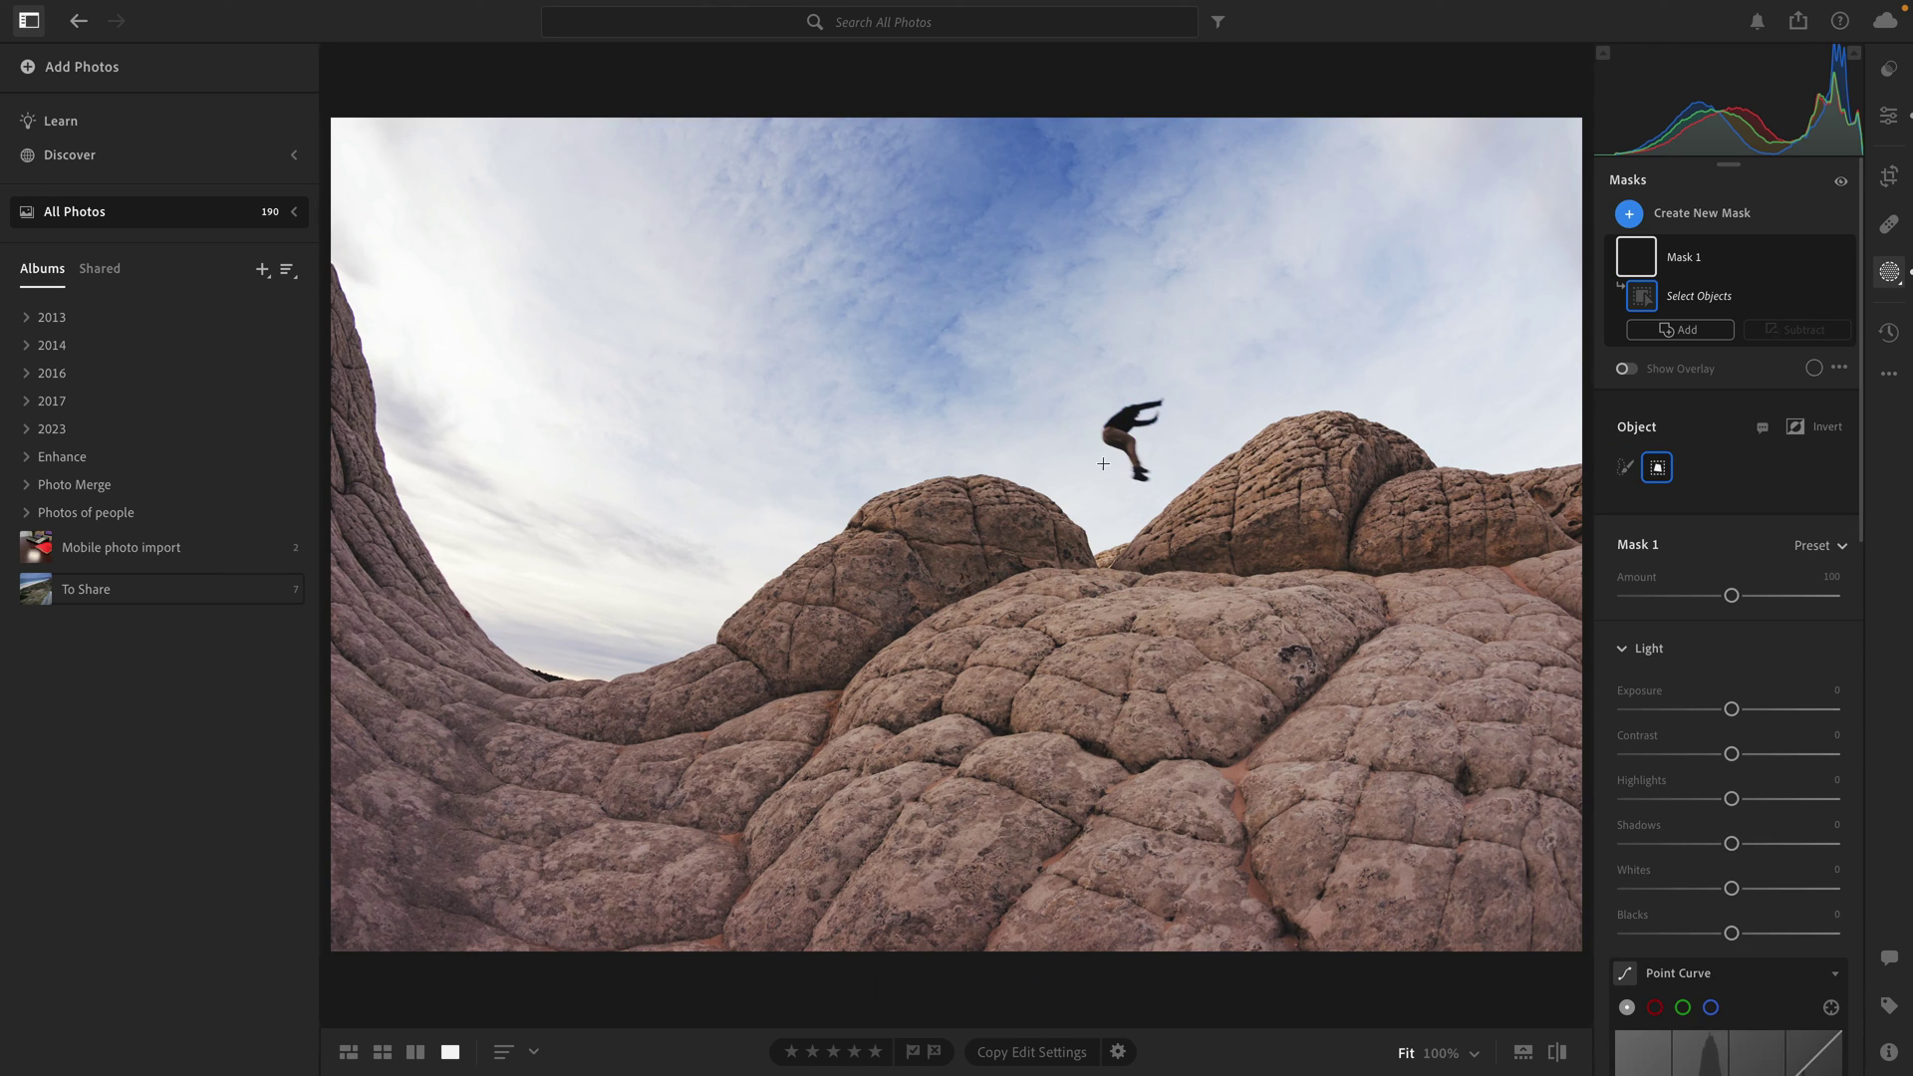
drag(1102, 487, 1167, 393)
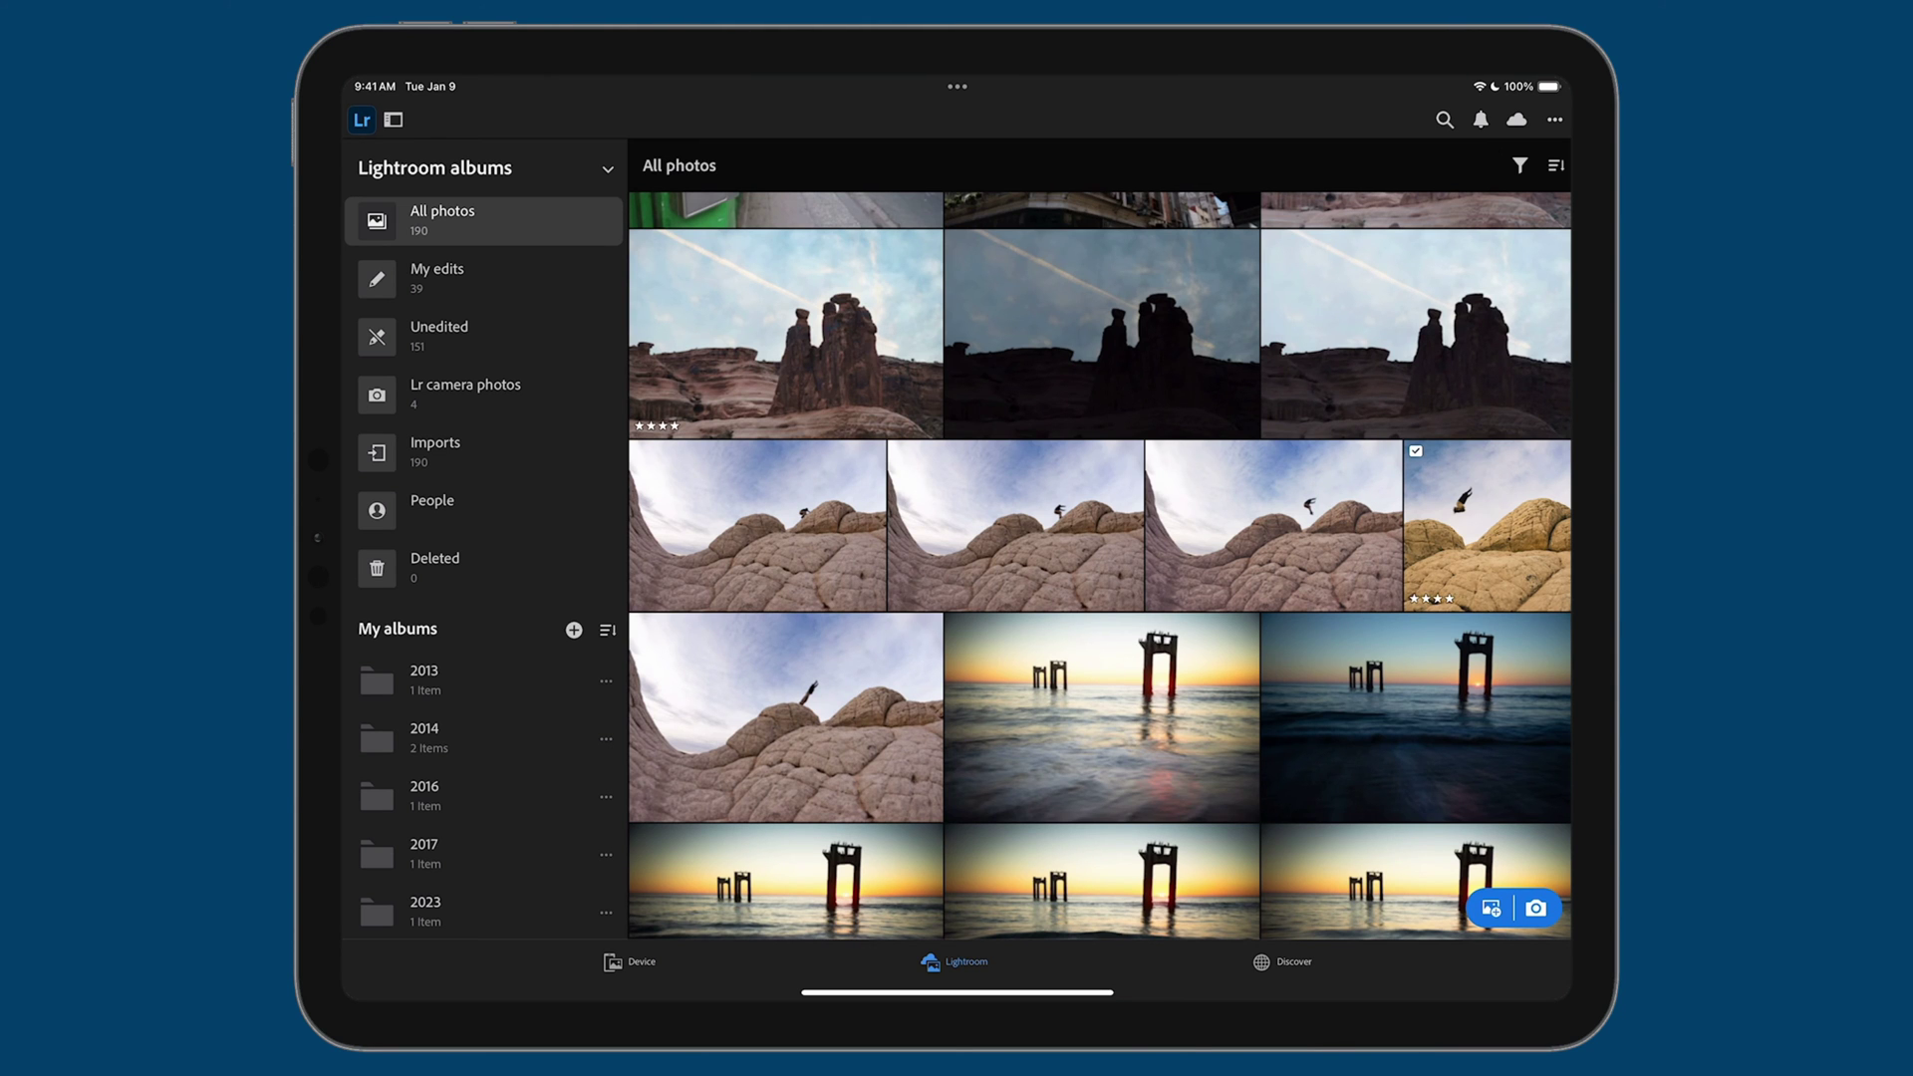
Open the jumping-person photo on the iPad and expand the mask list to show Mask 1
click(1276, 534)
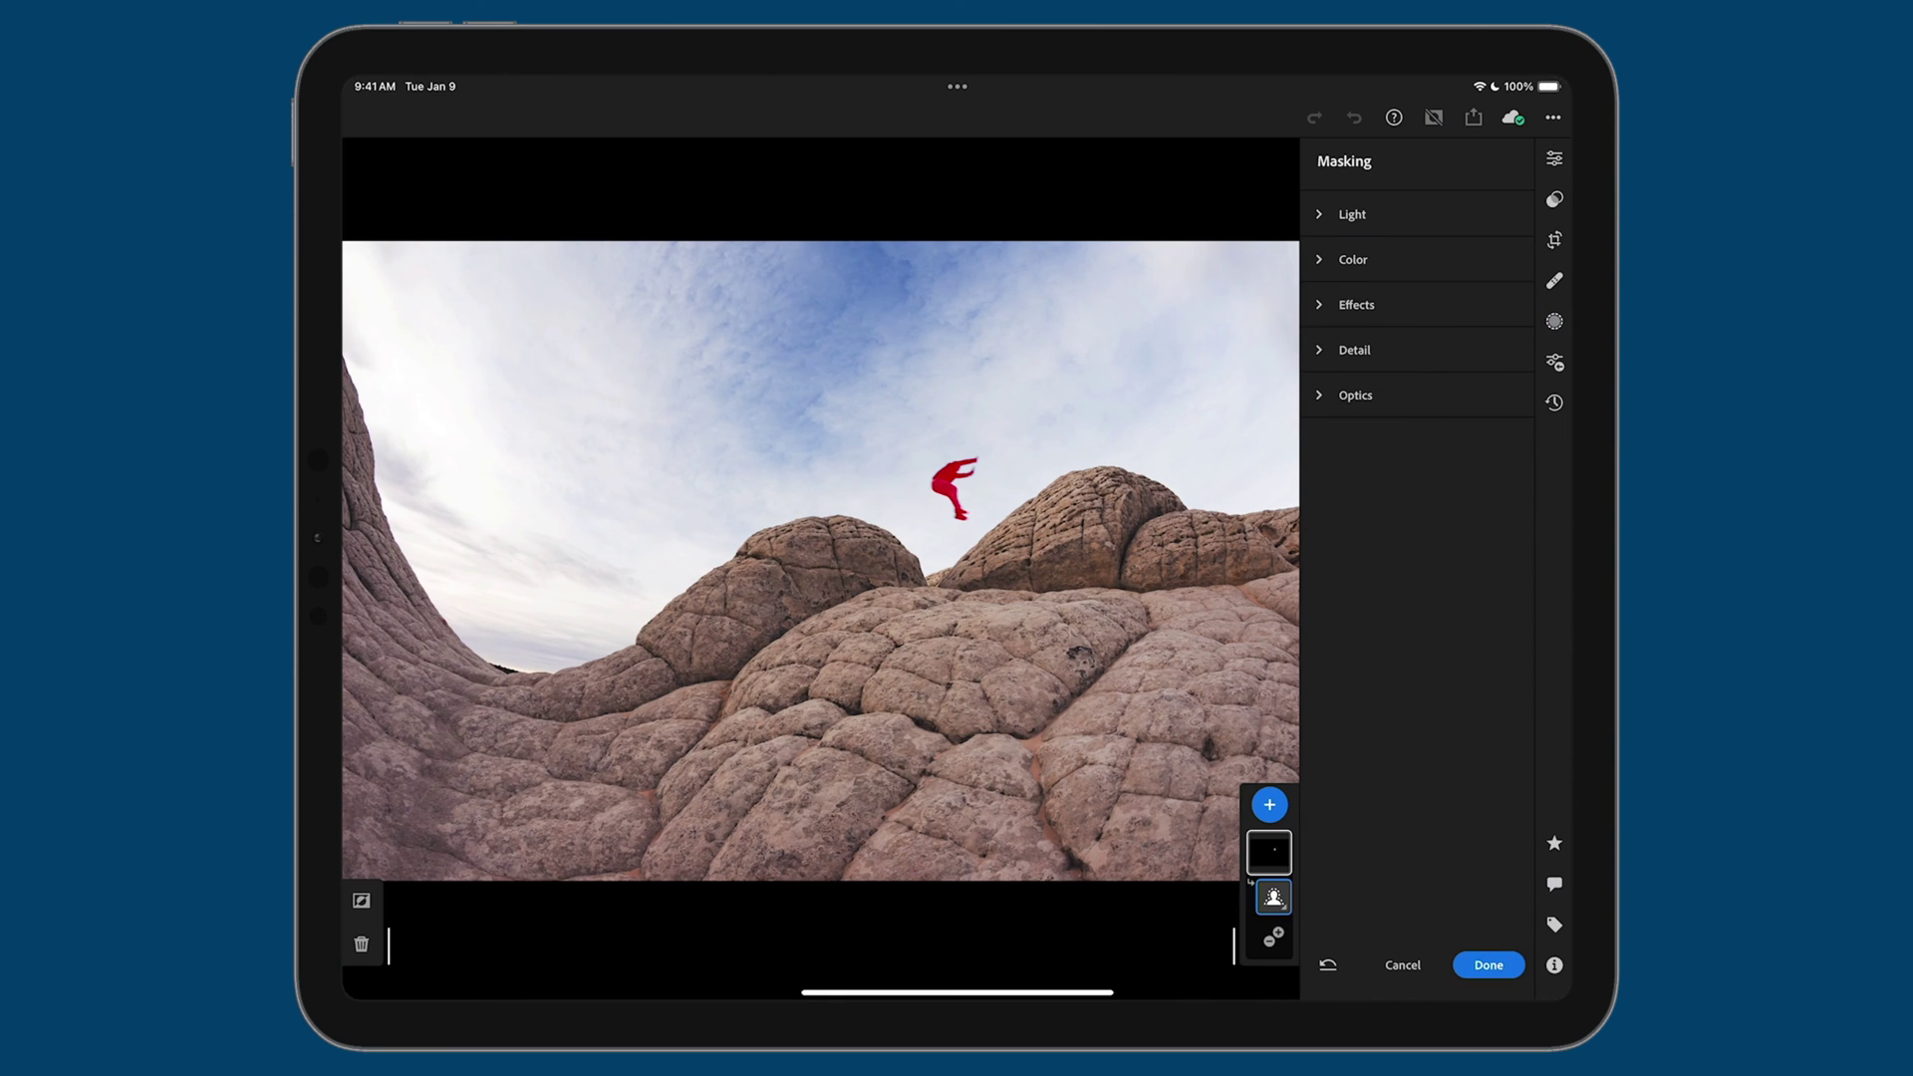
drag(1235, 948, 1037, 944)
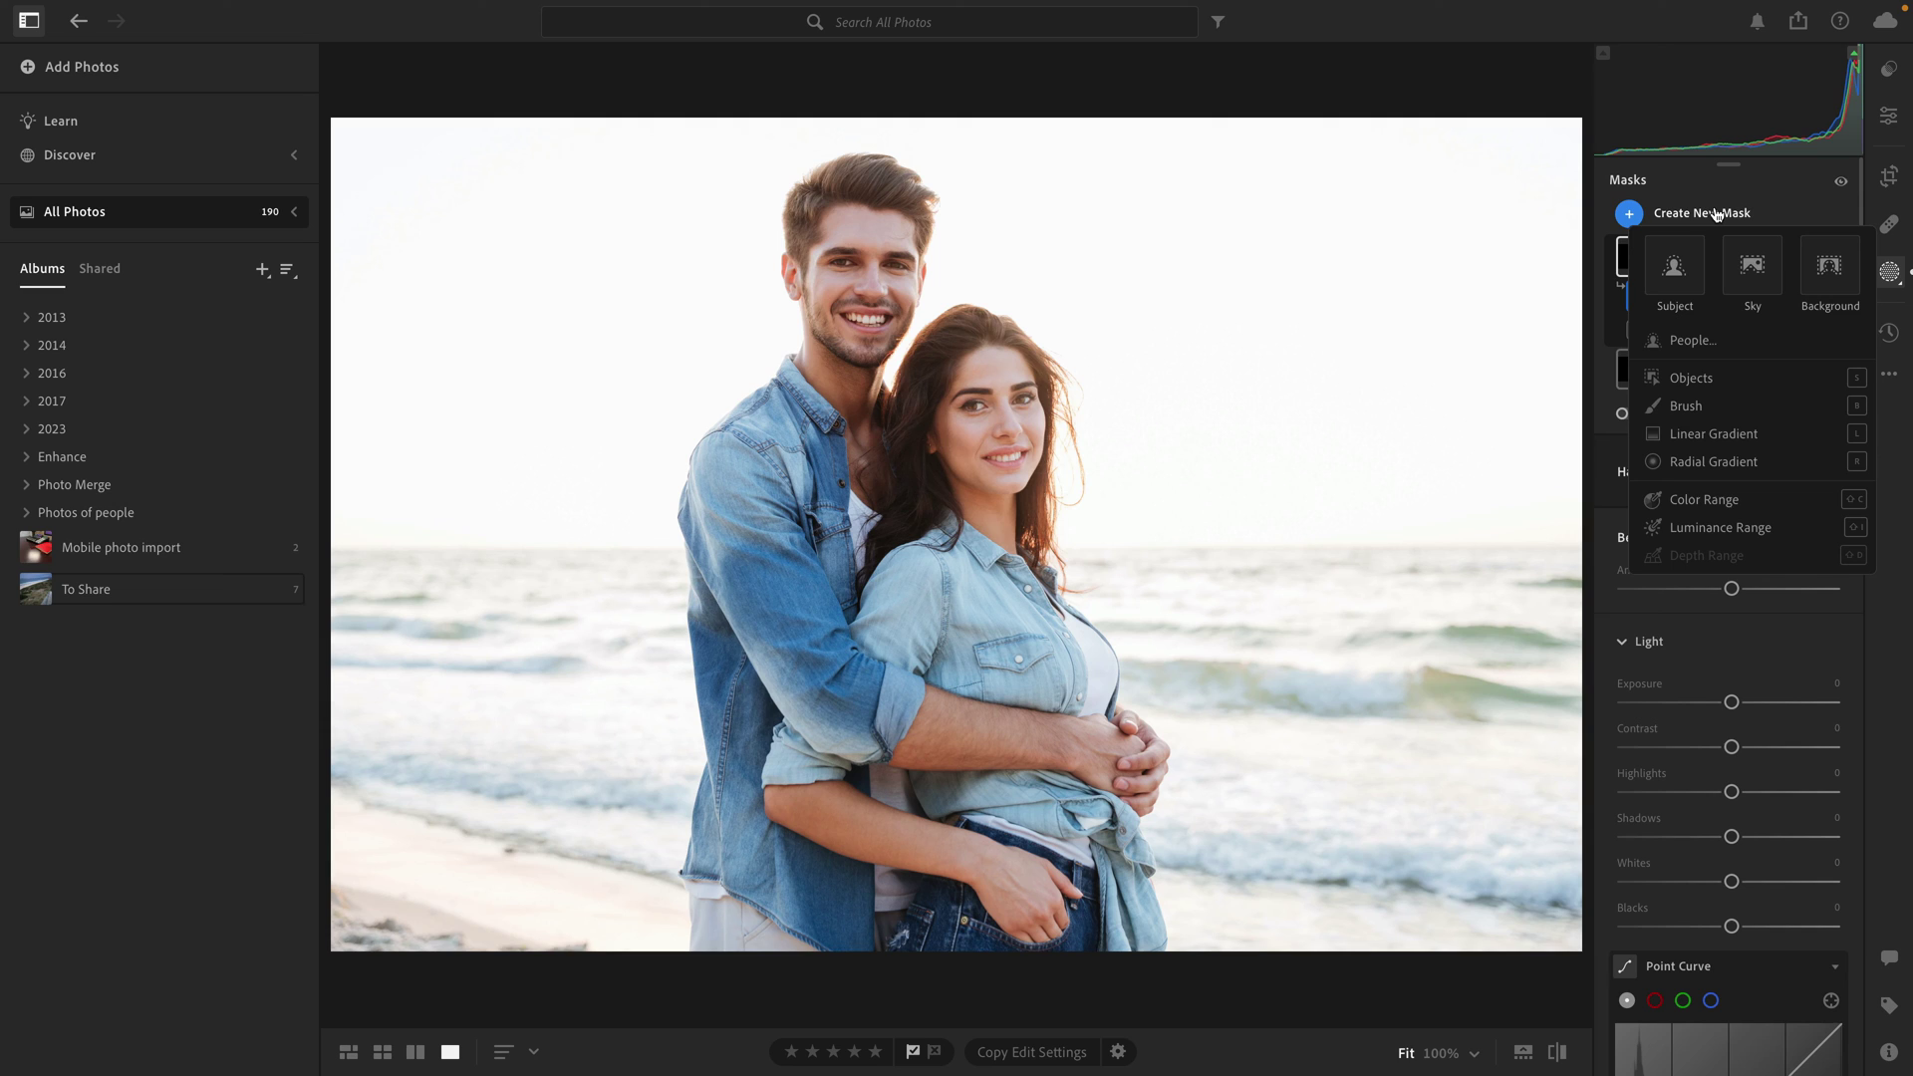
Preview a People mask of the woman, cancel it, and return to the existing mask list
click(1713, 345)
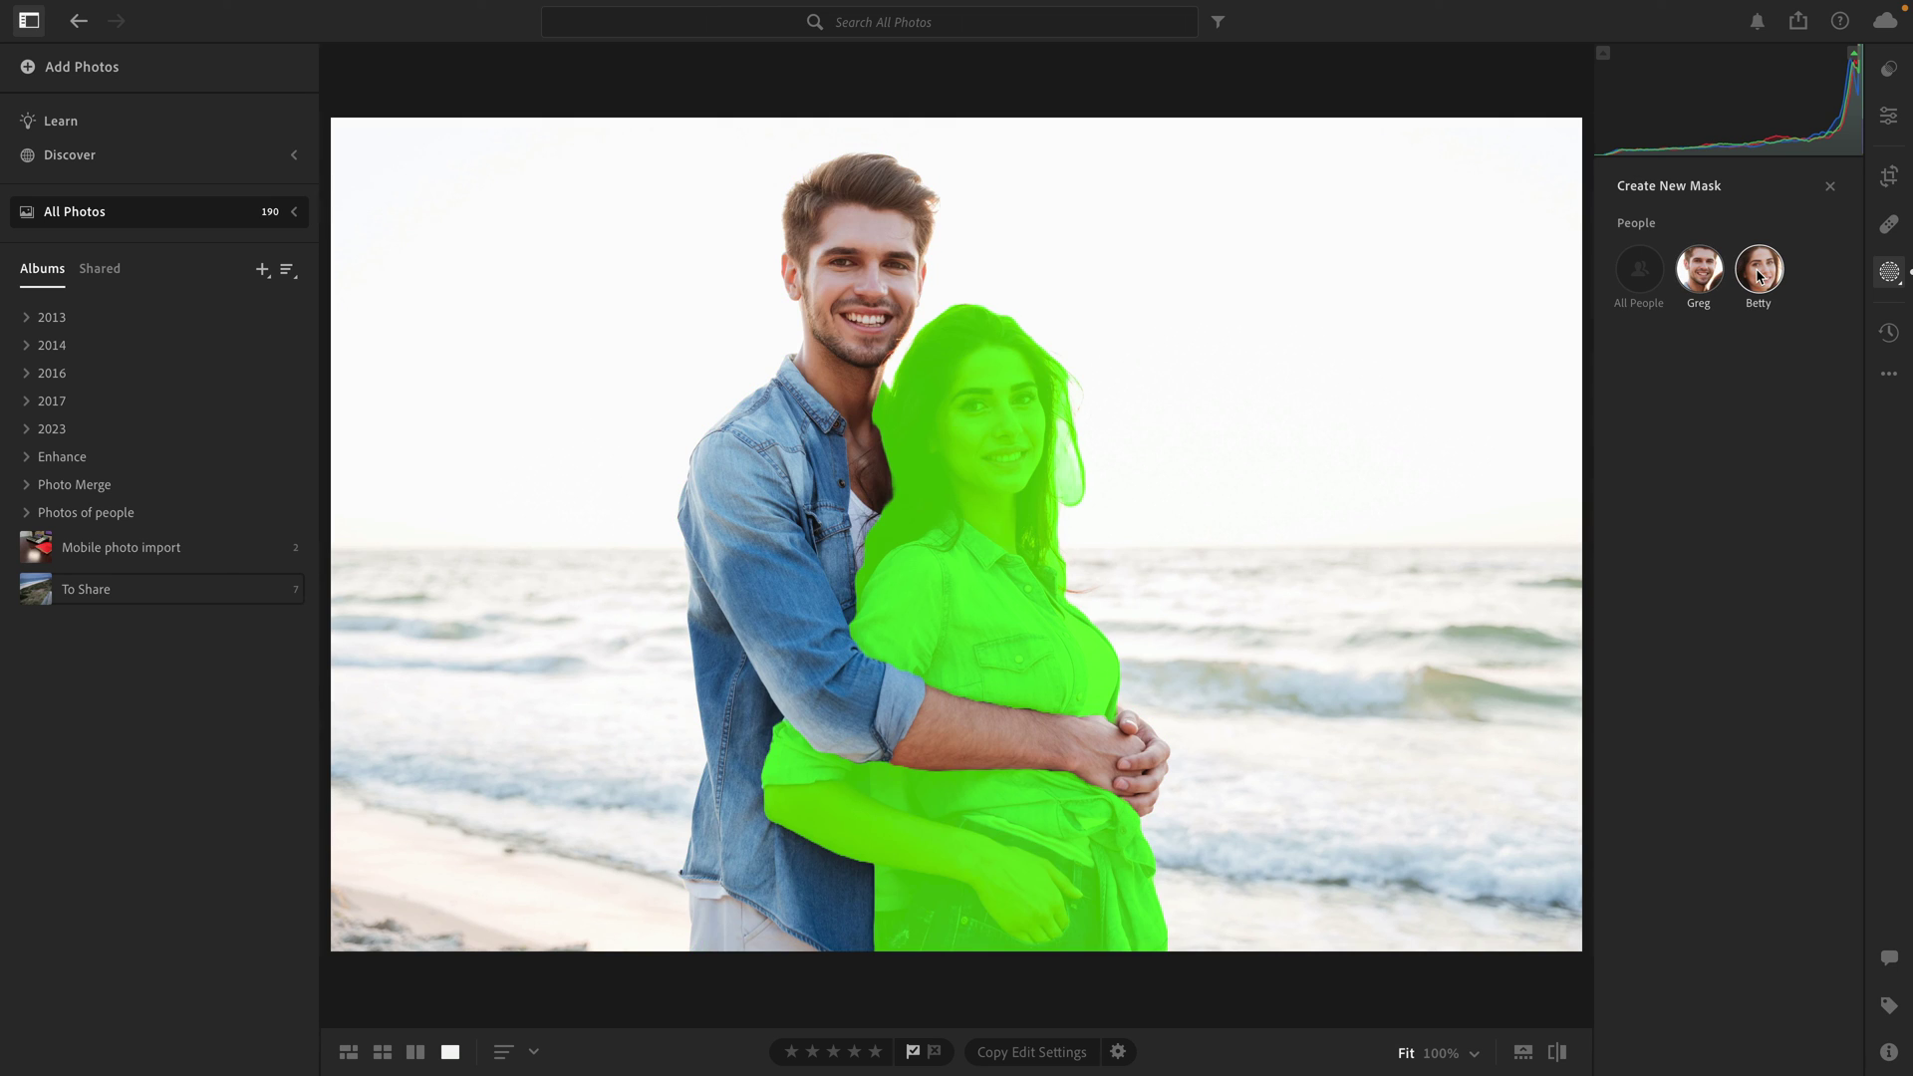
click(1756, 274)
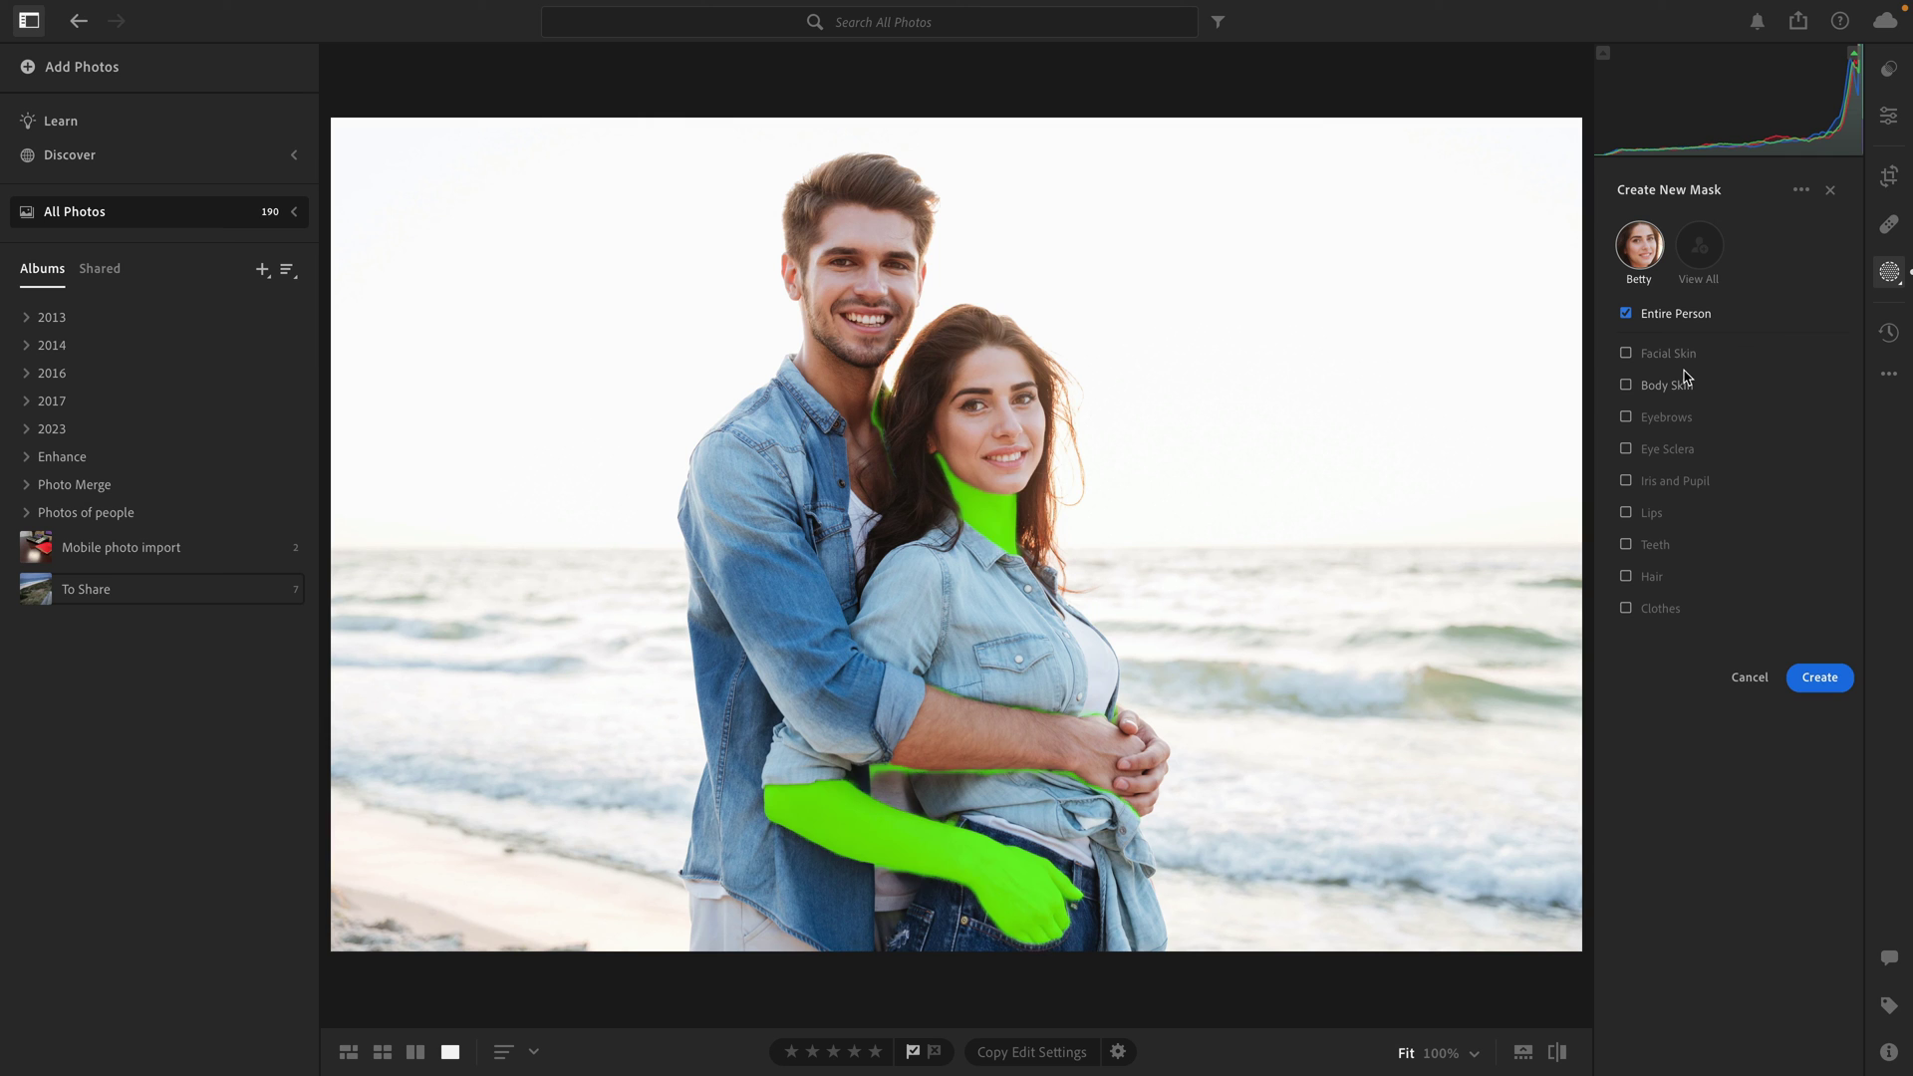
click(1749, 676)
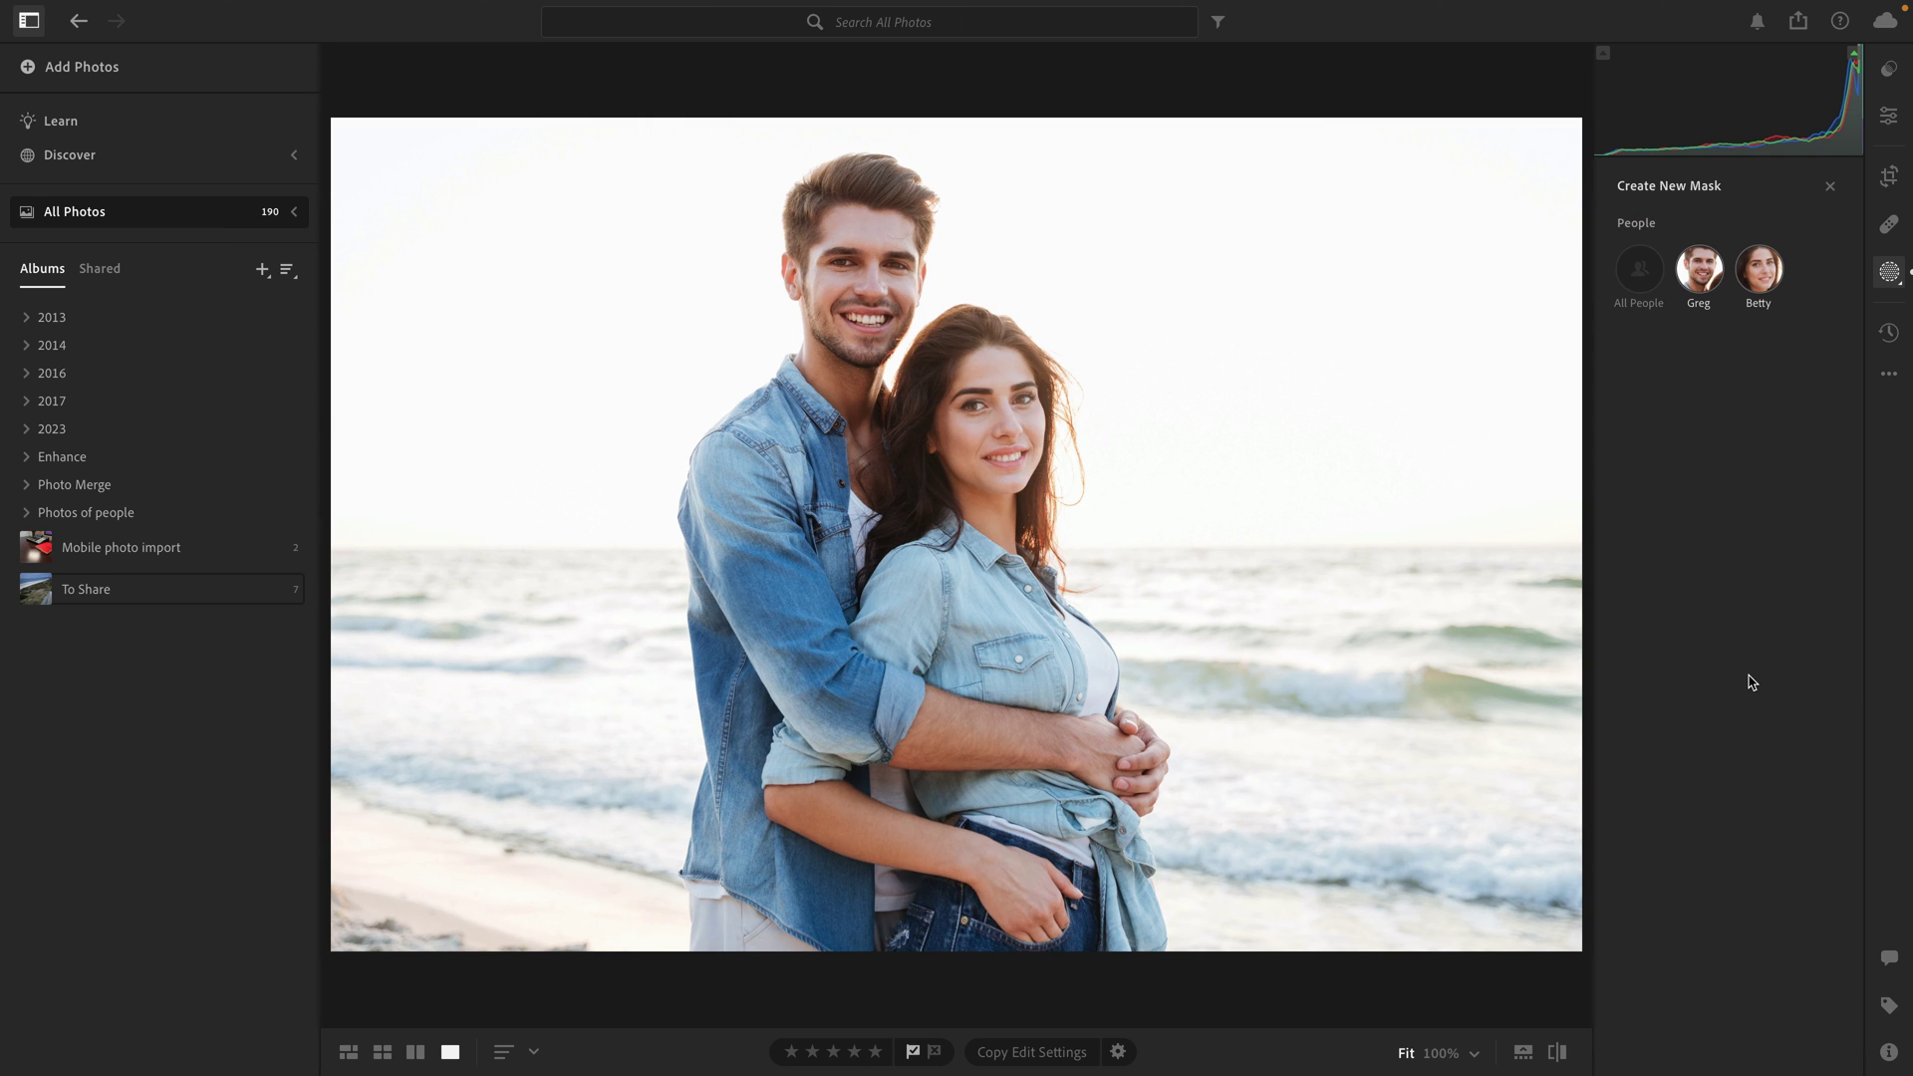
click(1888, 281)
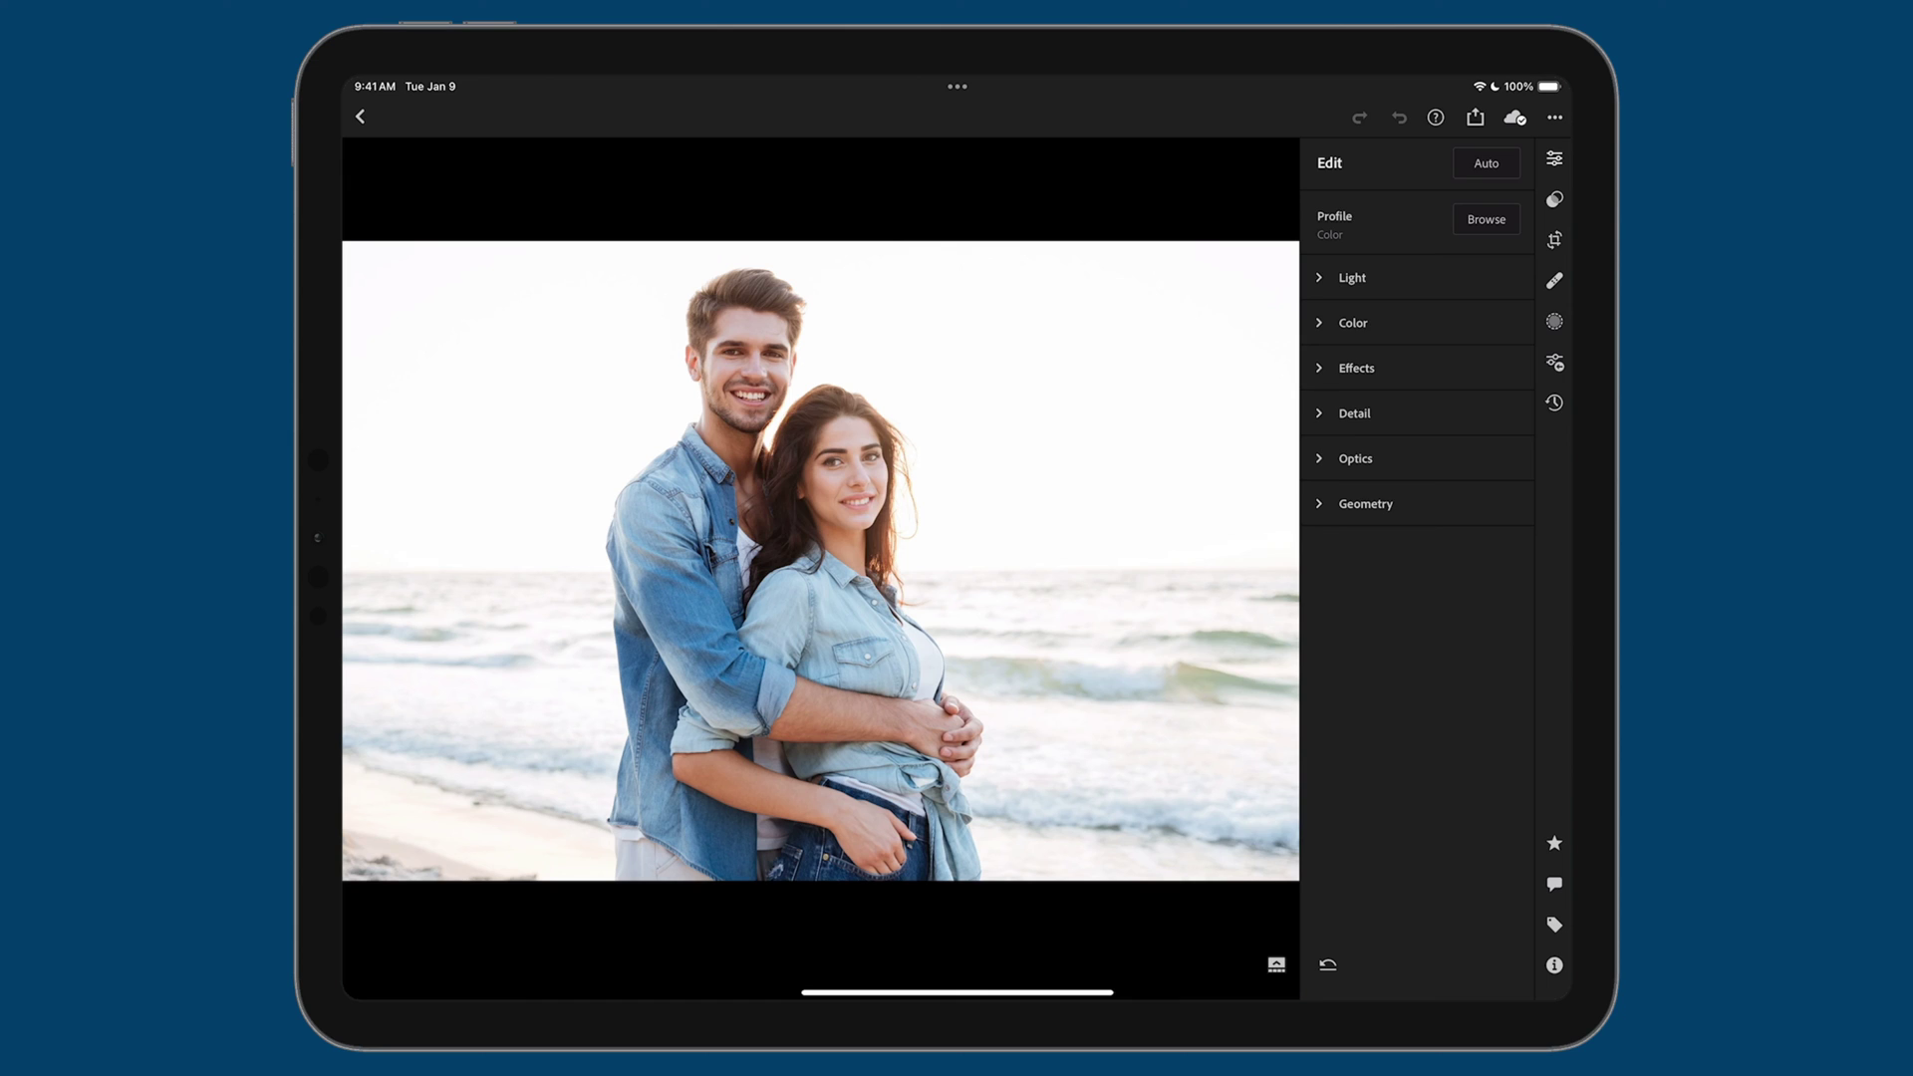
Open Masking on the beach couple photo and expand the list to show the hair and facial-skin masks
click(1554, 320)
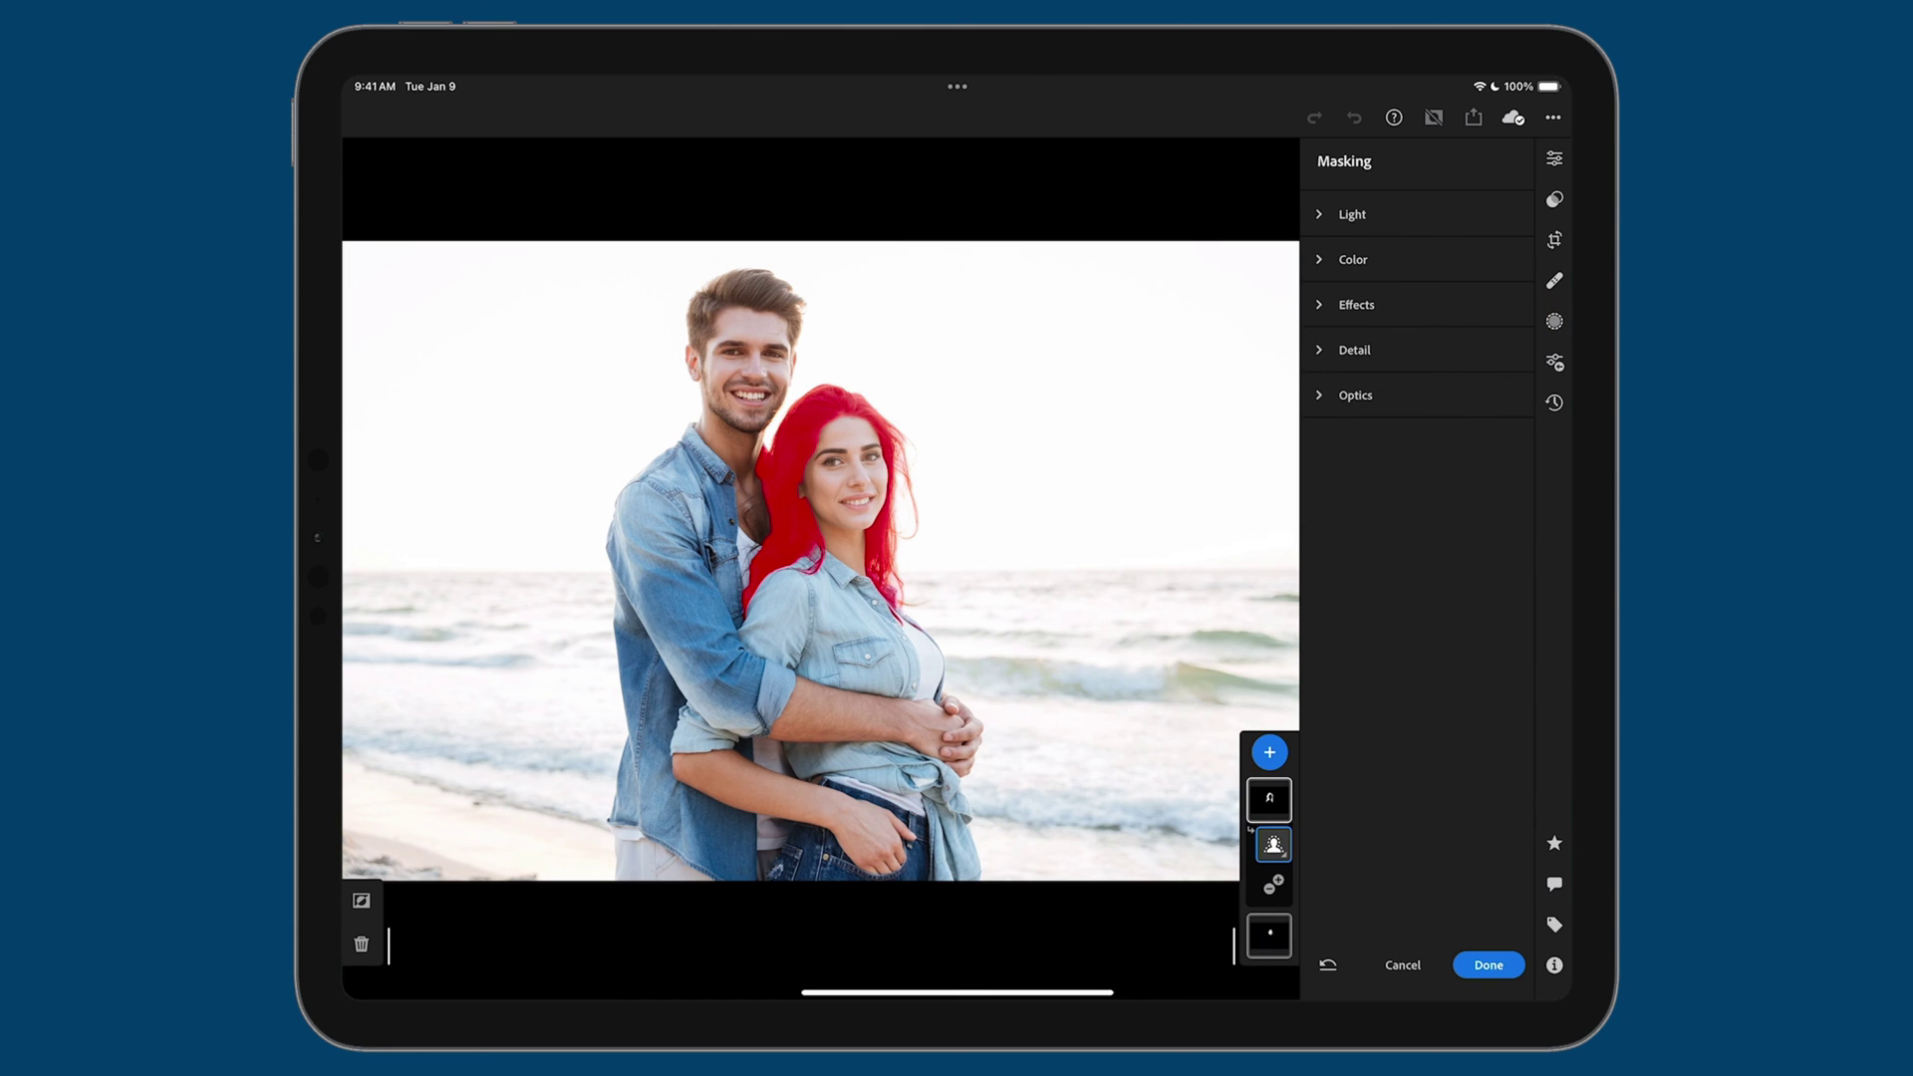
drag(1247, 951, 1183, 953)
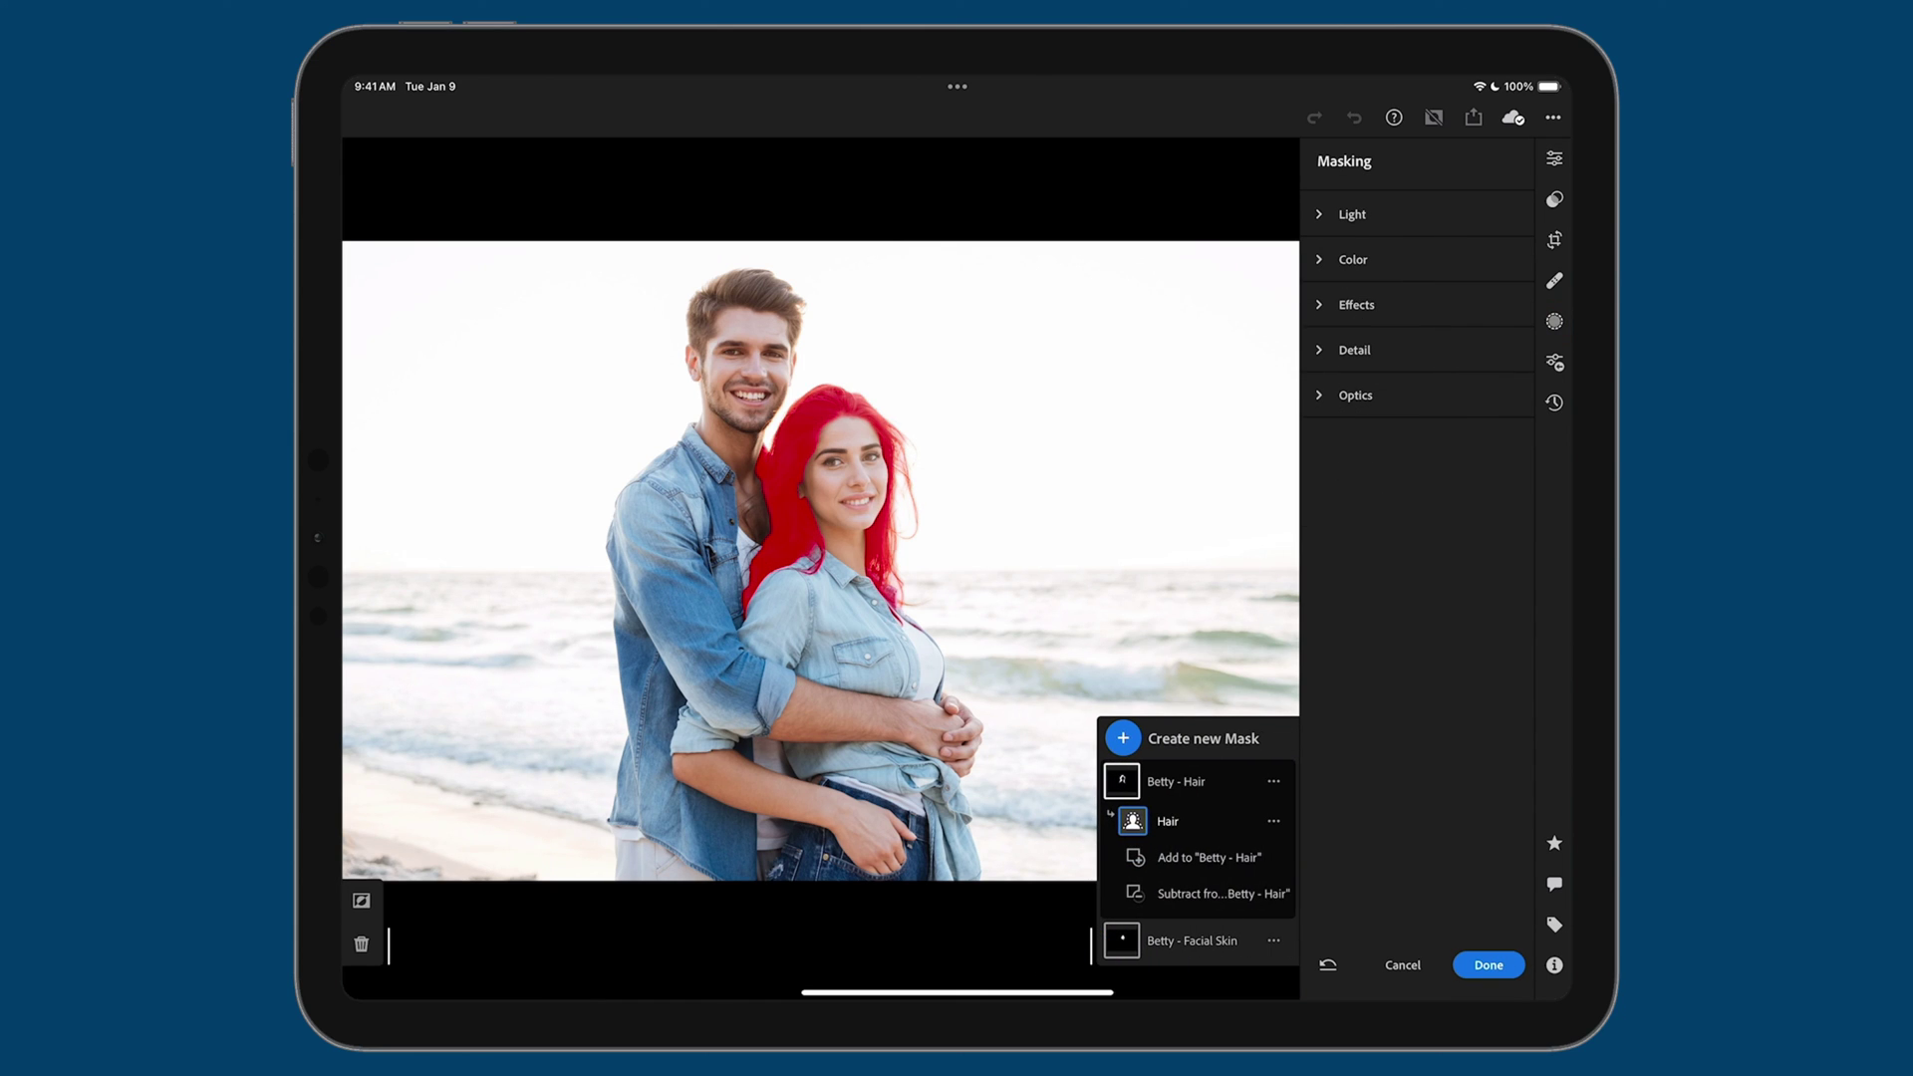